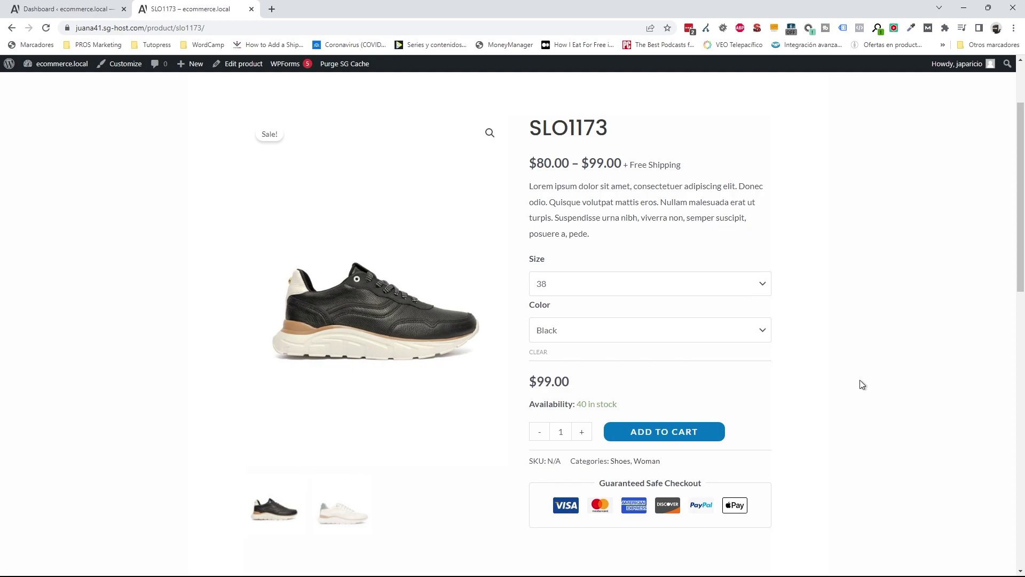
# Step: Search the Add New plugins page for YaySwatches
pyautogui.click(86, 11)
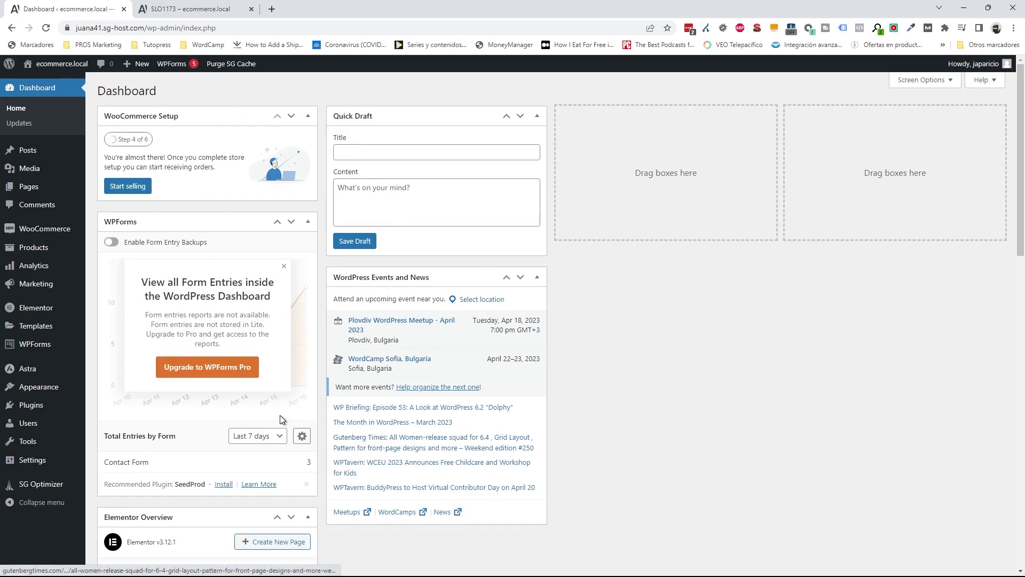
pyautogui.moveTo(81, 409)
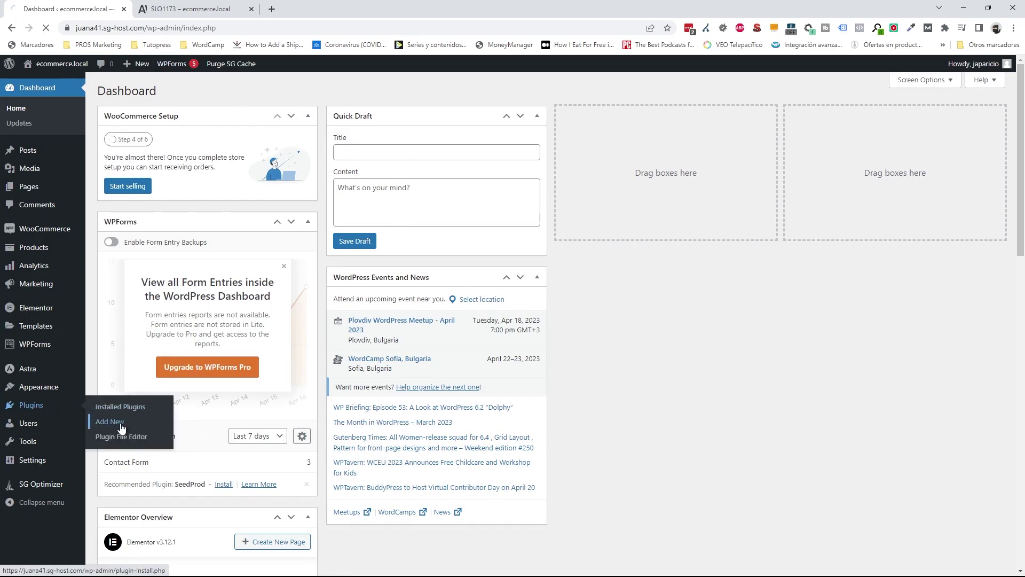
pyautogui.click(121, 426)
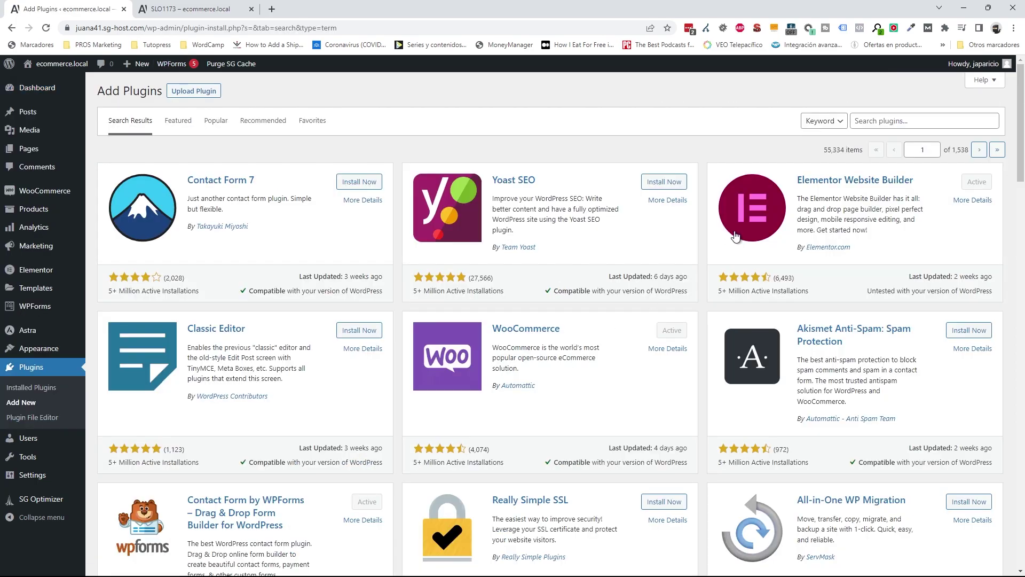
pyautogui.click(881, 119)
pyautogui.write('YaySwatches')
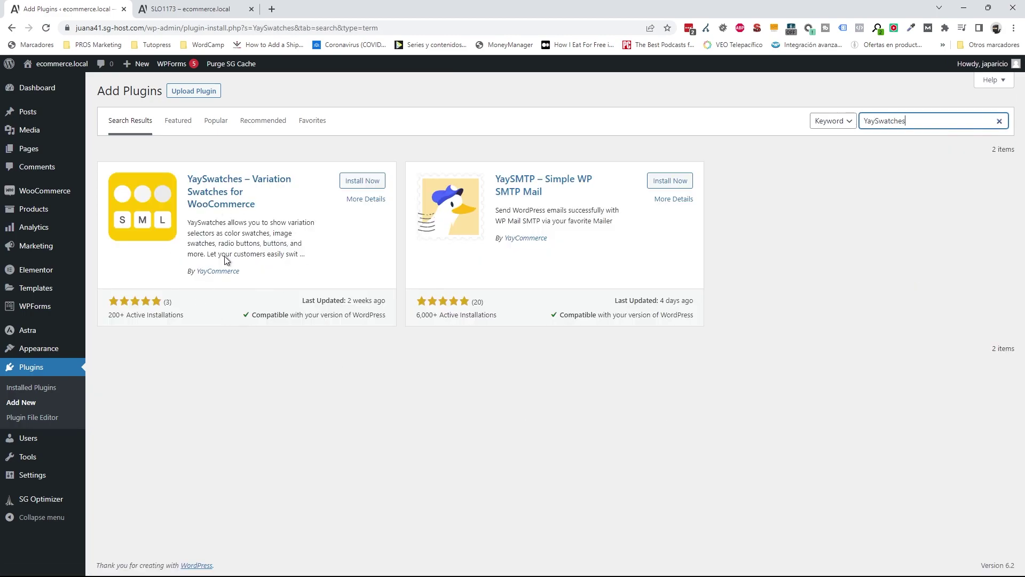
# Step: Install and activate YaySwatches, then go to WooCommerce > YaySwatches
pyautogui.click(356, 184)
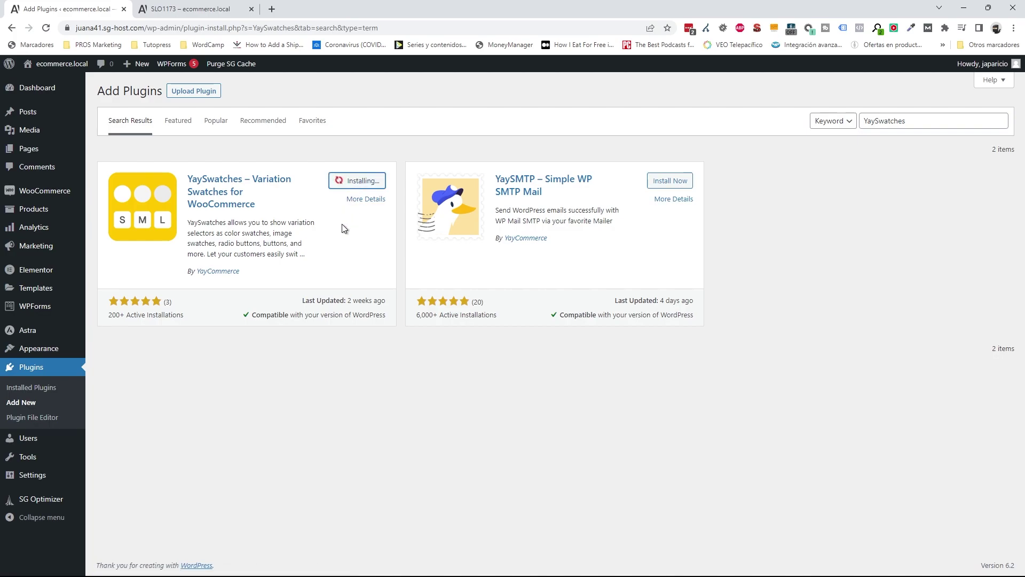
pyautogui.click(367, 181)
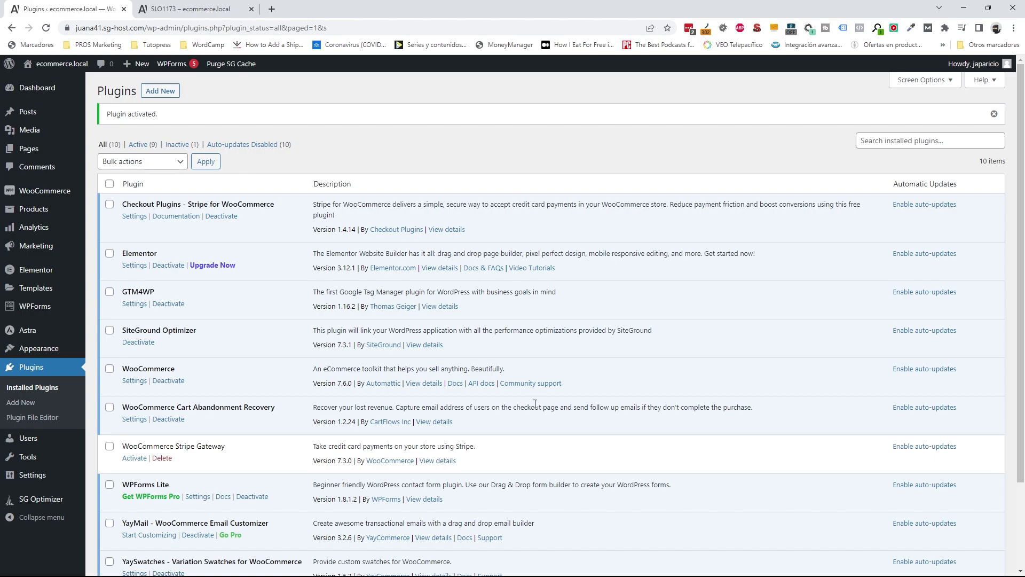
pyautogui.scroll(-3, 410, 379)
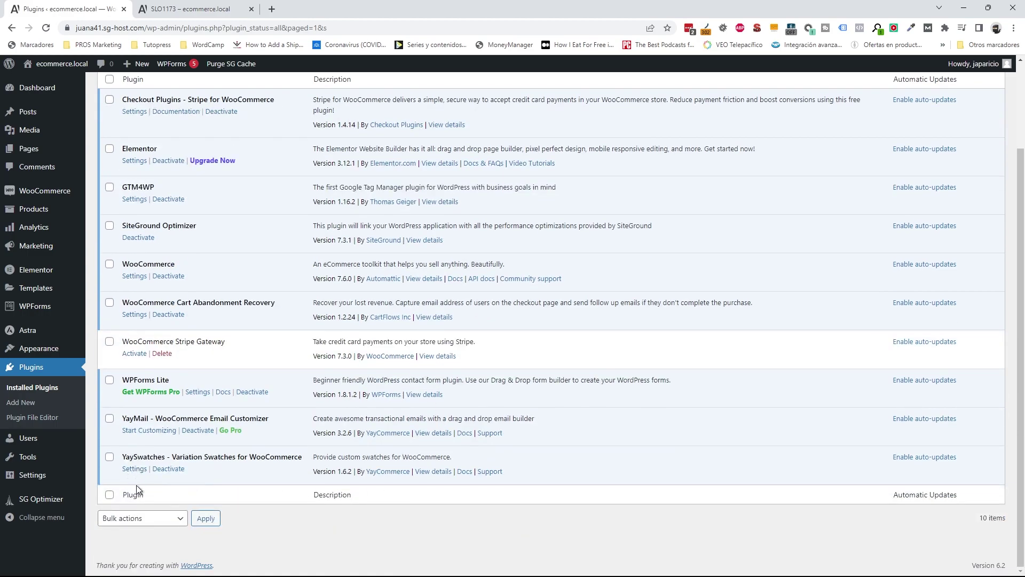
pyautogui.moveTo(32, 194)
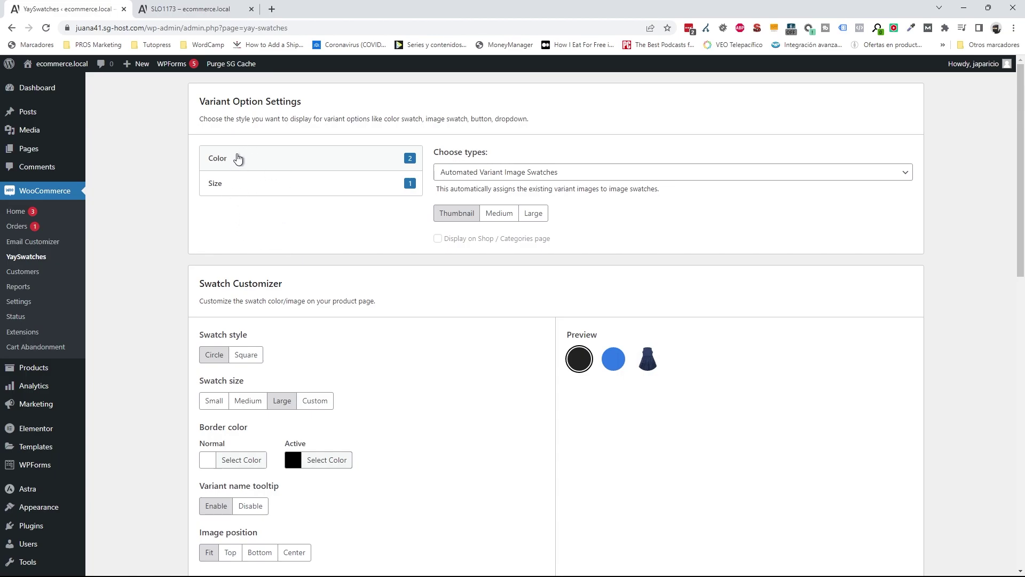
# Step: Switch Color to the Color or Custom Image swatch type and make Black's swatch pure black
pyautogui.click(531, 174)
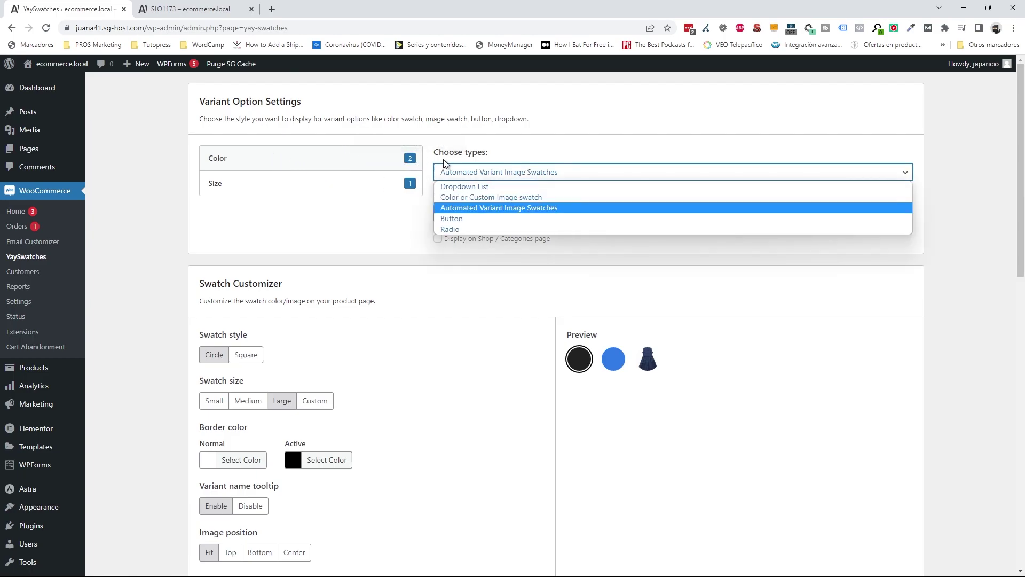
pyautogui.click(527, 198)
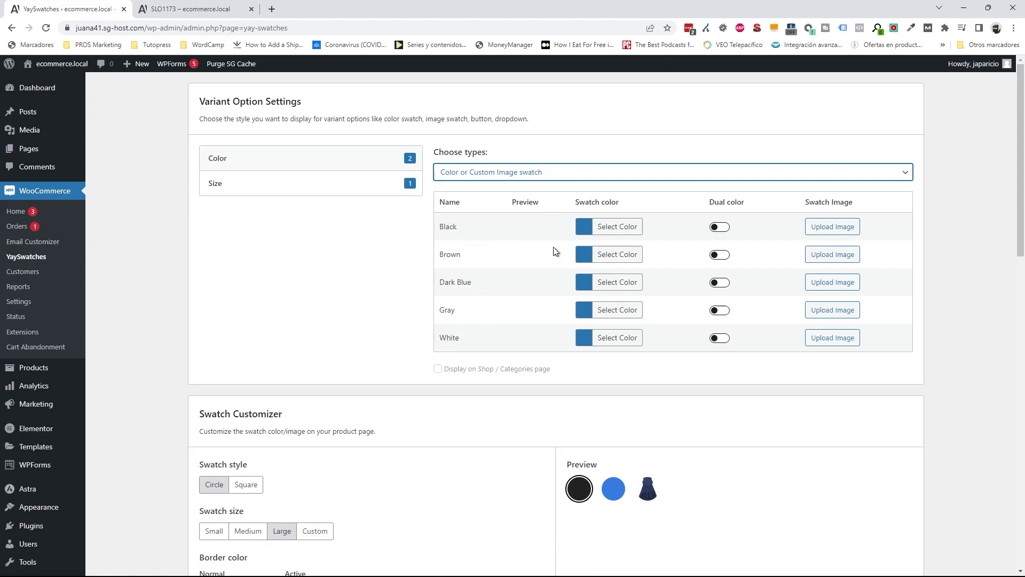
pyautogui.click(615, 233)
pyautogui.click(585, 374)
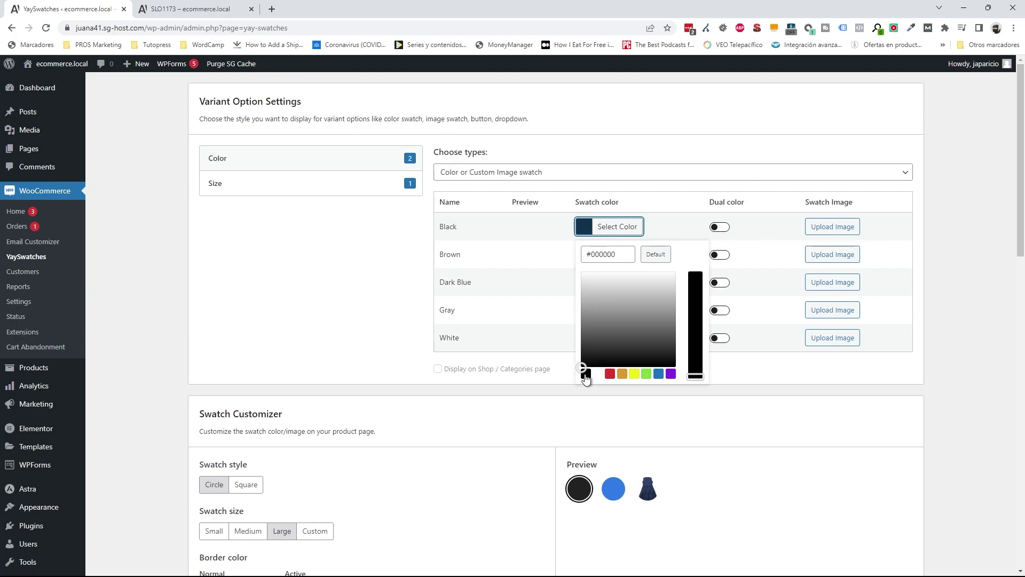
# Step: Set Brown's swatch to a dark olive brown
pyautogui.click(540, 256)
pyautogui.click(607, 255)
pyautogui.moveTo(619, 325); pyautogui.dragTo(594, 357)
pyautogui.click(595, 360)
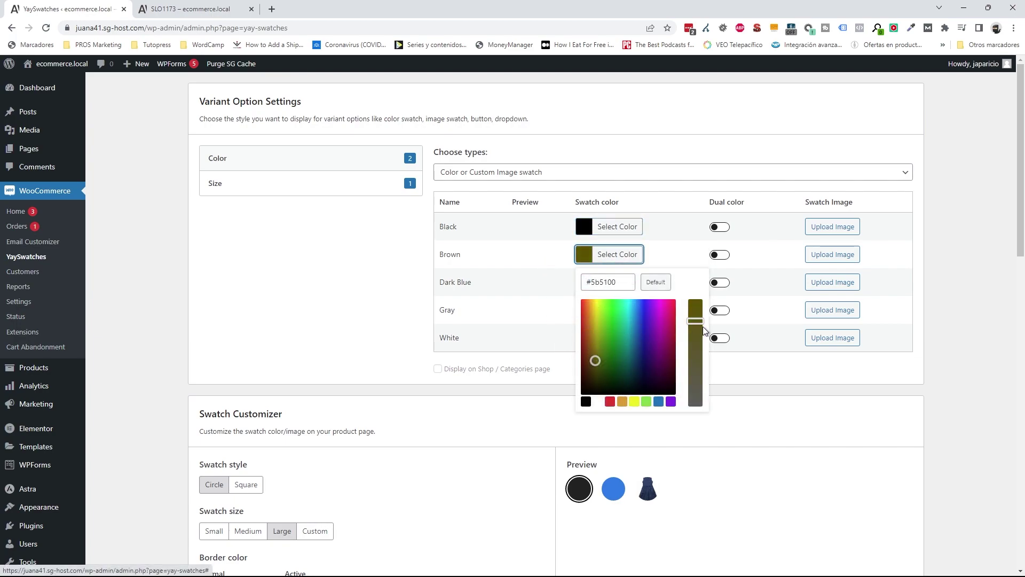
pyautogui.moveTo(695, 320); pyautogui.dragTo(698, 311)
pyautogui.click(528, 291)
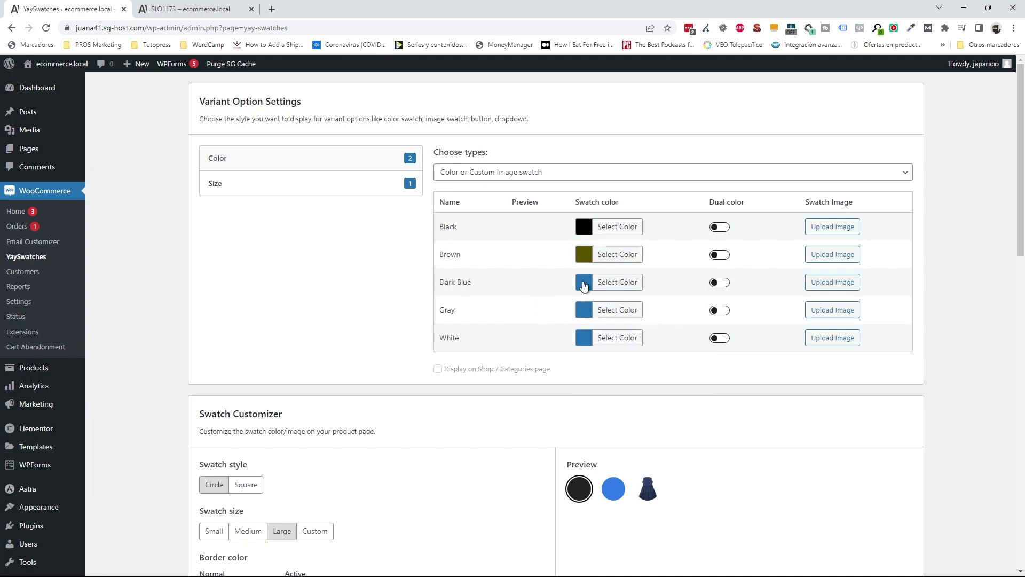
# Step: Set Dark Blue's swatch to a deeper blue and Gray's to a mid grey
pyautogui.click(592, 283)
pyautogui.moveTo(635, 356); pyautogui.dragTo(697, 324)
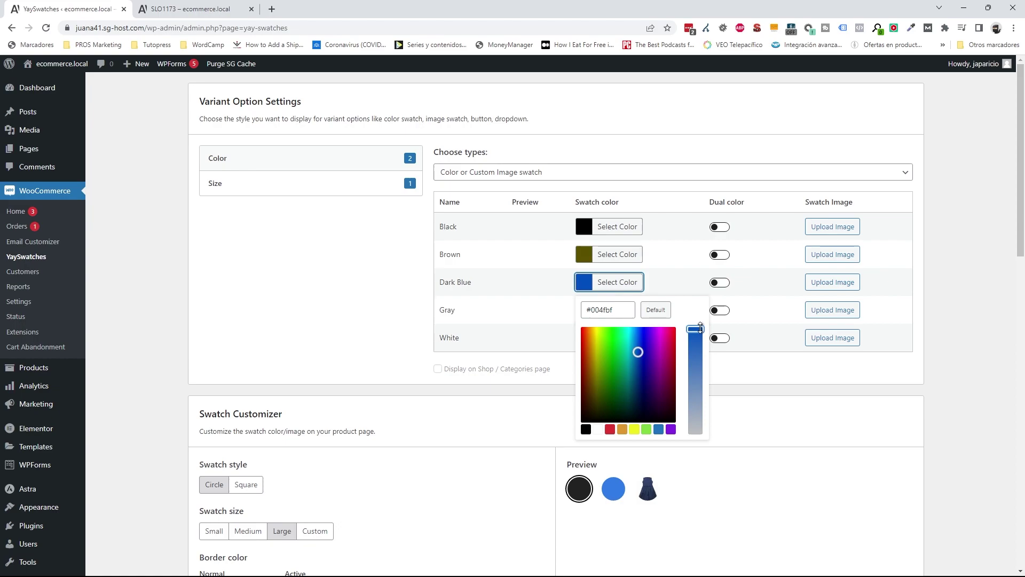
pyautogui.click(529, 308)
pyautogui.click(591, 314)
pyautogui.click(598, 457)
pyautogui.moveTo(590, 403); pyautogui.dragTo(581, 382)
pyautogui.click(541, 357)
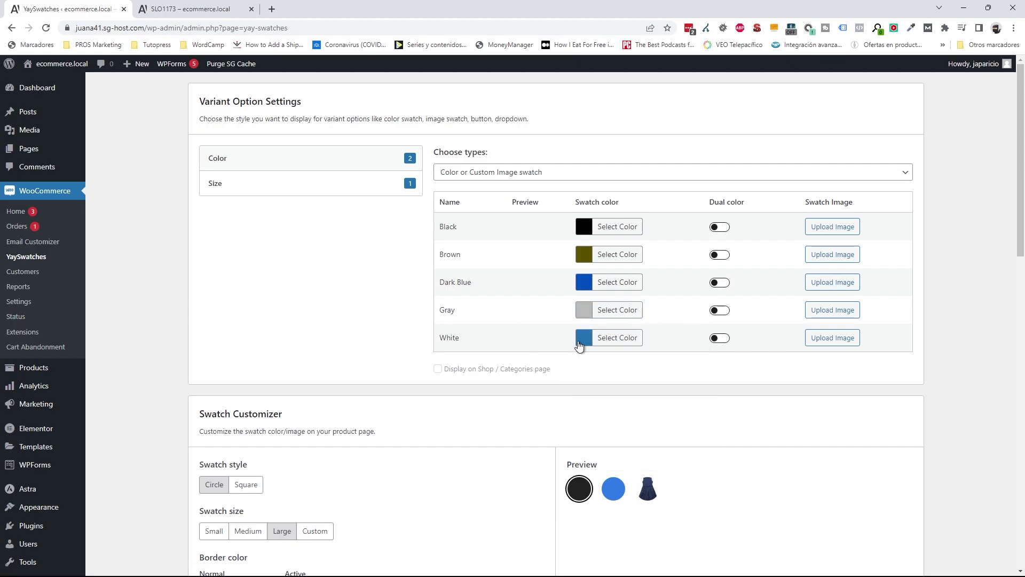
# Step: Set White's swatch colour to white
pyautogui.click(587, 344)
pyautogui.click(598, 484)
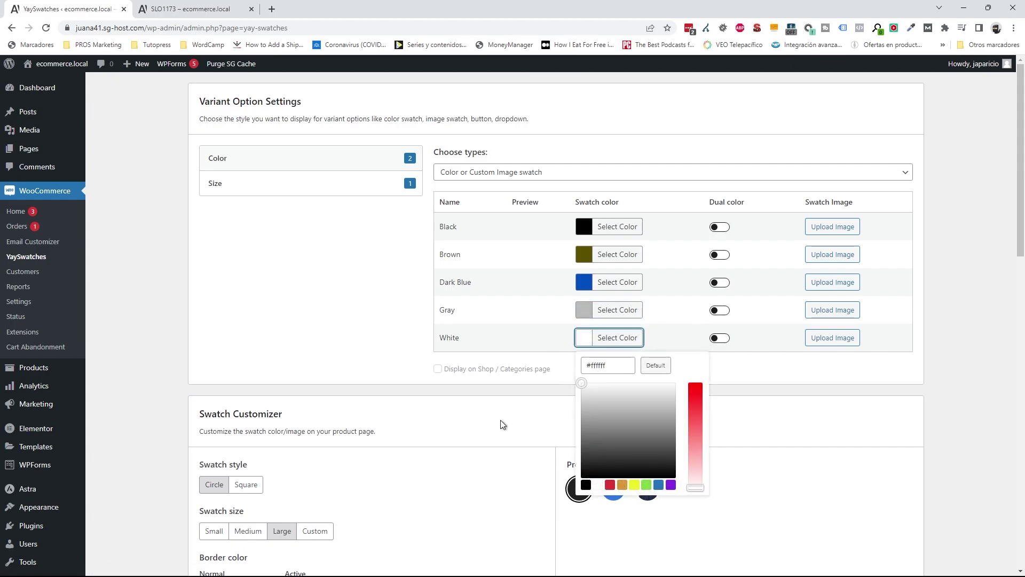
pyautogui.click(374, 339)
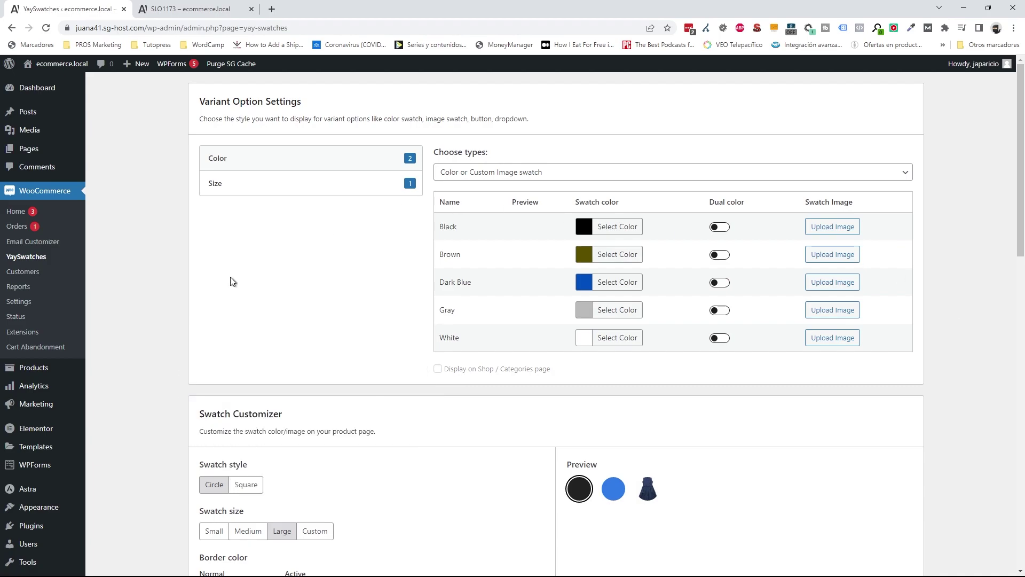
# Step: Keep the Size attribute displayed as Button swatches
pyautogui.click(265, 186)
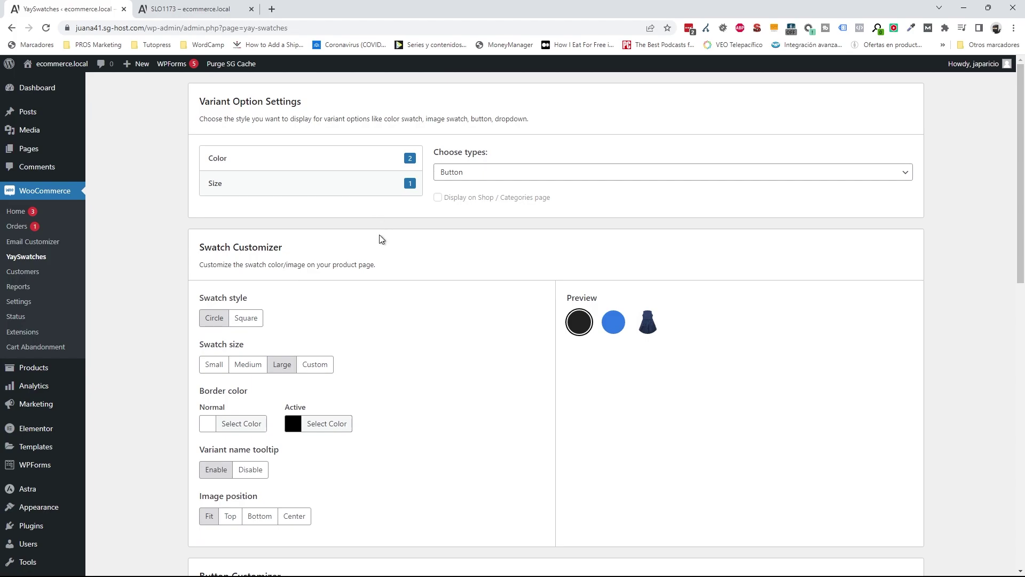
pyautogui.click(511, 173)
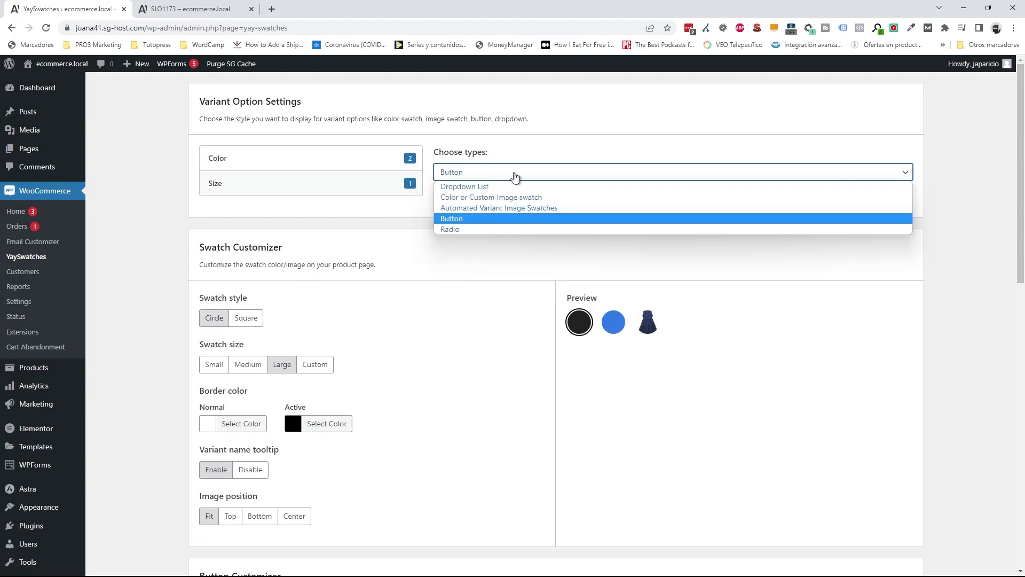
pyautogui.click(469, 219)
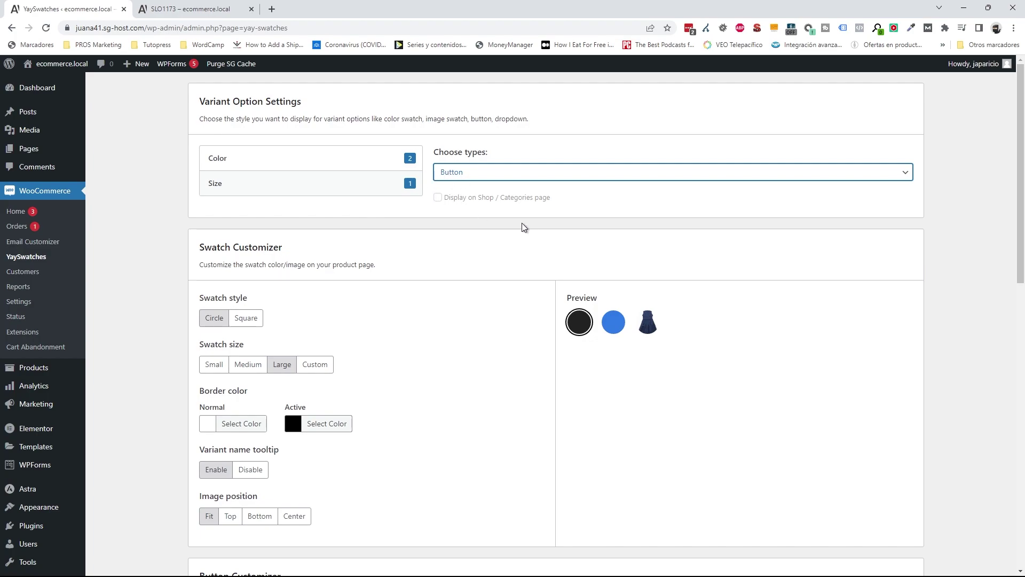
# Step: Make the swatches square in the Swatch Customizer
pyautogui.click(475, 217)
pyautogui.scroll(-1, 472, 221)
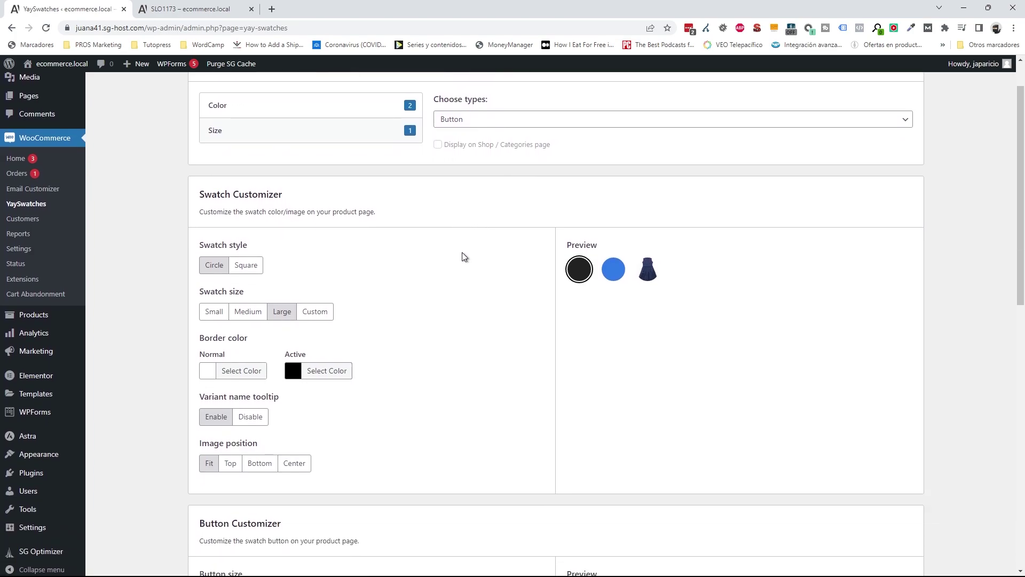
pyautogui.moveTo(209, 194); pyautogui.dragTo(258, 195)
pyautogui.click(407, 219)
pyautogui.scroll(-1, 501, 199)
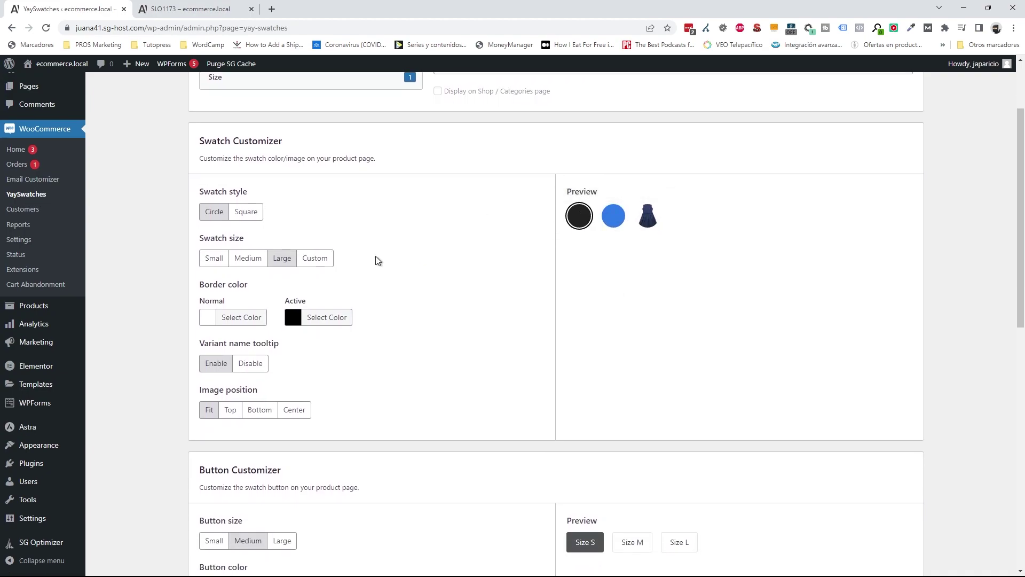
pyautogui.click(252, 216)
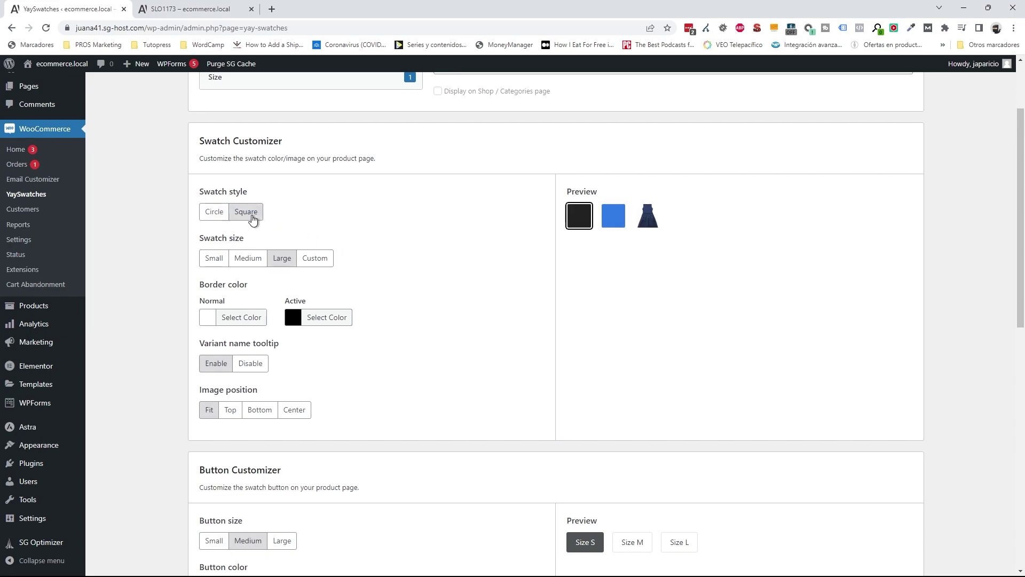
pyautogui.click(215, 215)
pyautogui.click(248, 217)
# Step: Try large, small and custom 50 px sizes, then settle on medium swatches
pyautogui.click(249, 259)
pyautogui.click(282, 259)
pyautogui.click(215, 260)
pyautogui.click(315, 259)
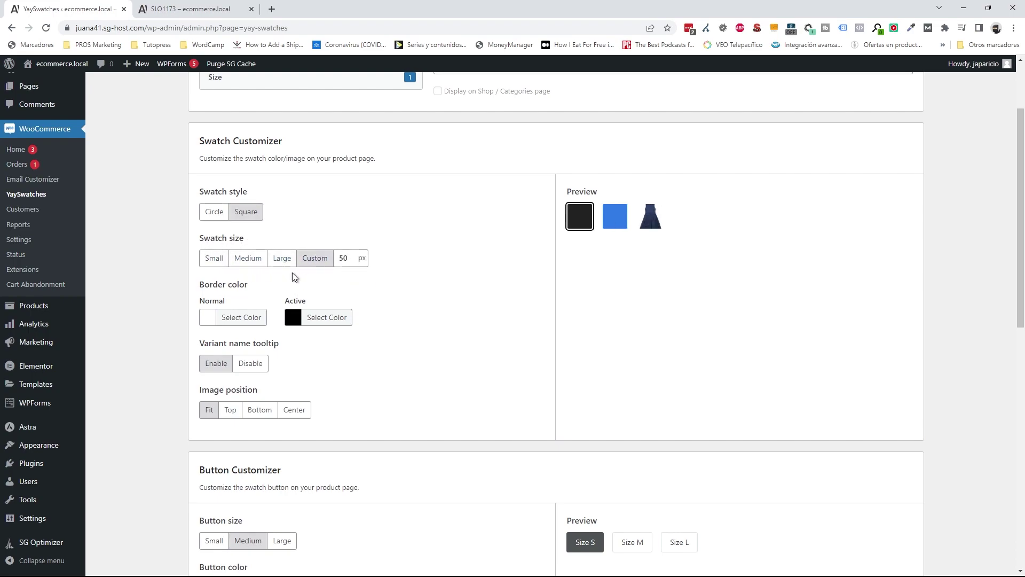
pyautogui.click(249, 260)
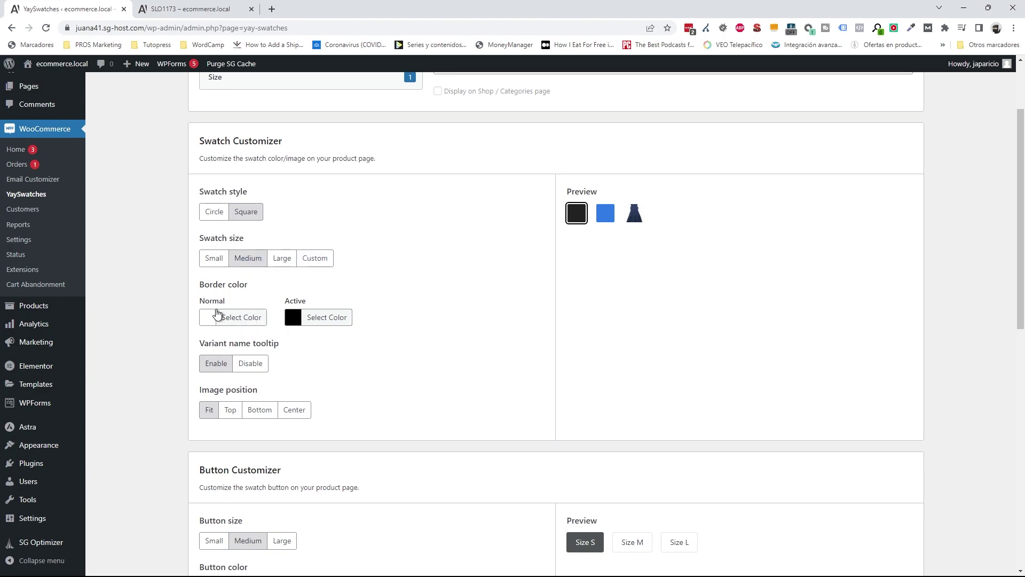
# Step: Give the normal swatch border a light grey colour
pyautogui.click(208, 319)
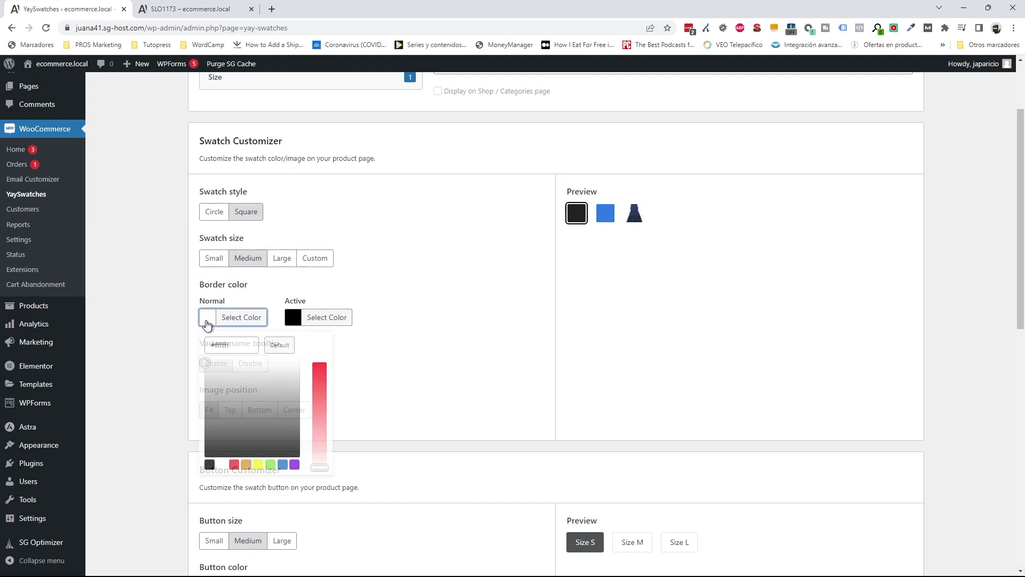
pyautogui.moveTo(218, 377); pyautogui.dragTo(200, 382)
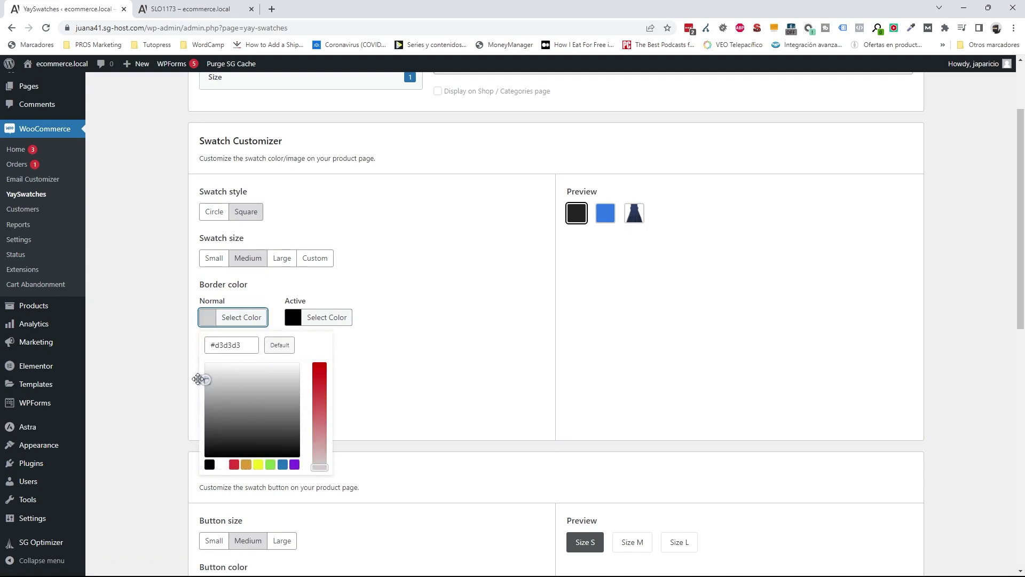
pyautogui.click(197, 378)
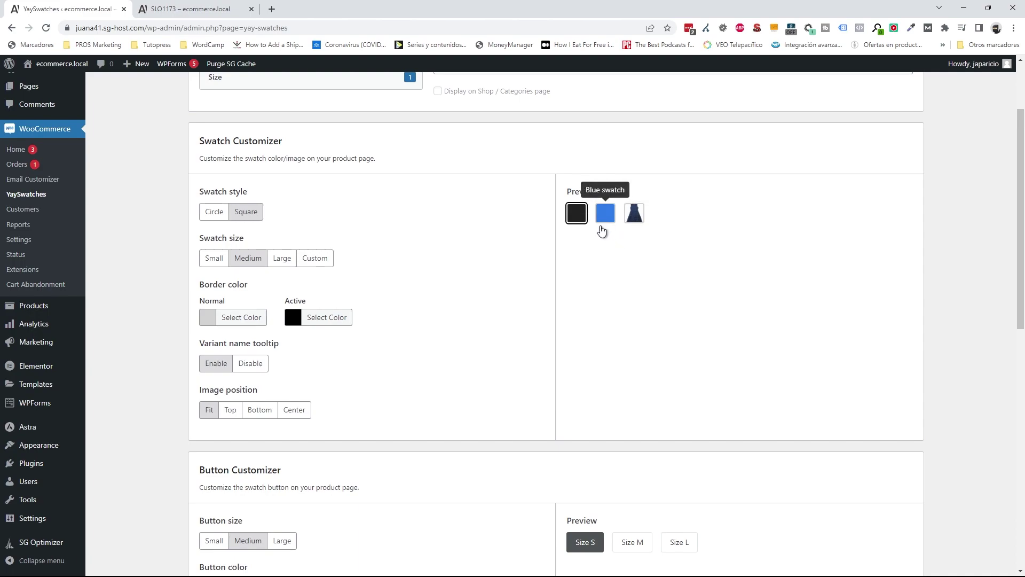
# Step: Disable the variant name tooltip and keep image position Fit after trying Top, Bottom, Center
pyautogui.click(251, 363)
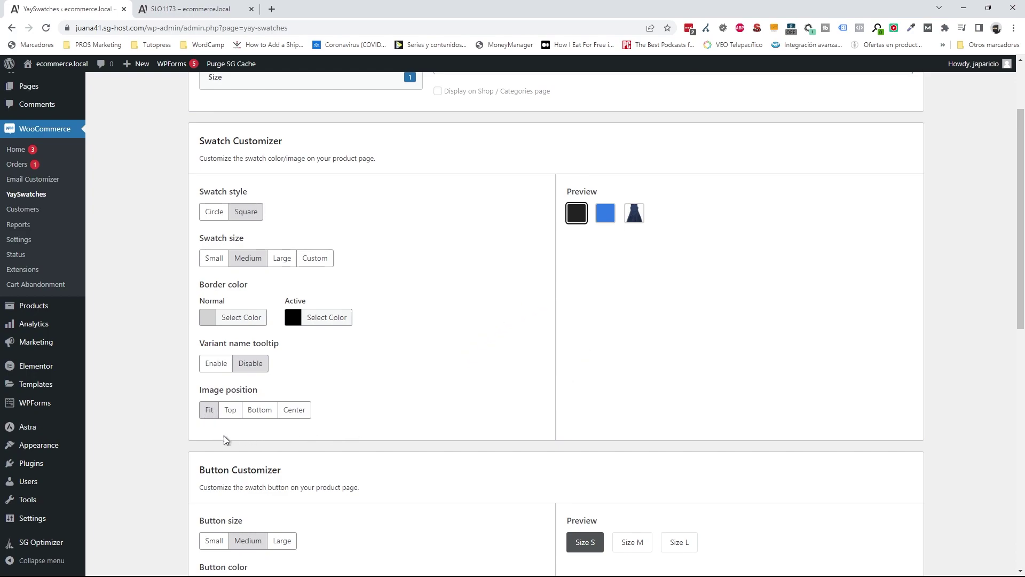
pyautogui.click(229, 412)
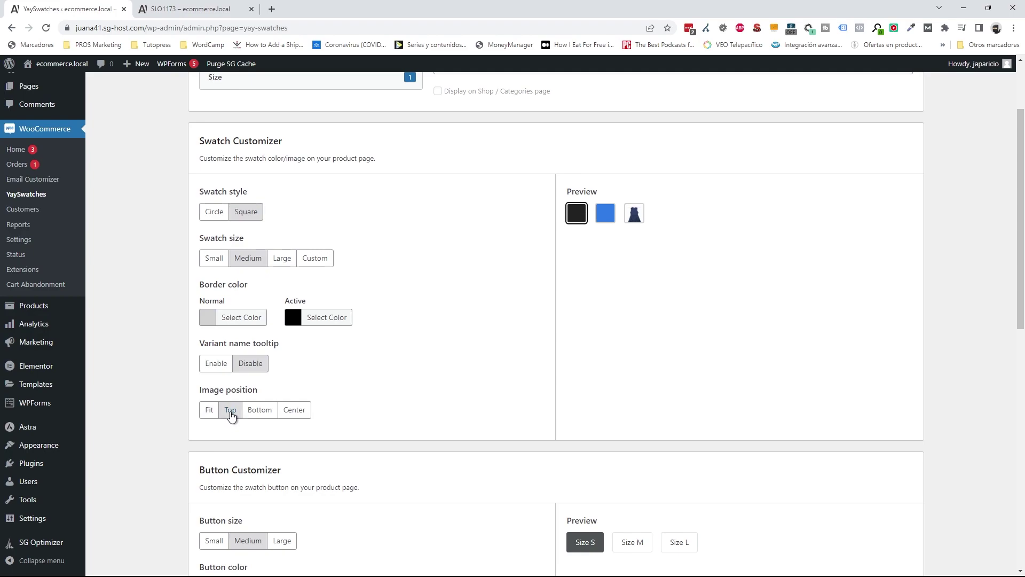
pyautogui.click(263, 413)
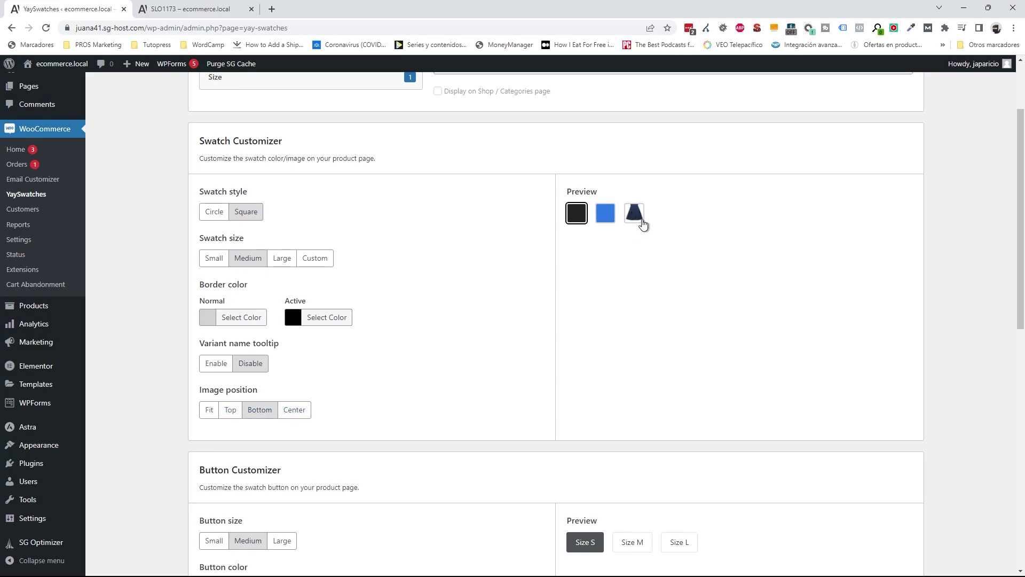
pyautogui.click(296, 415)
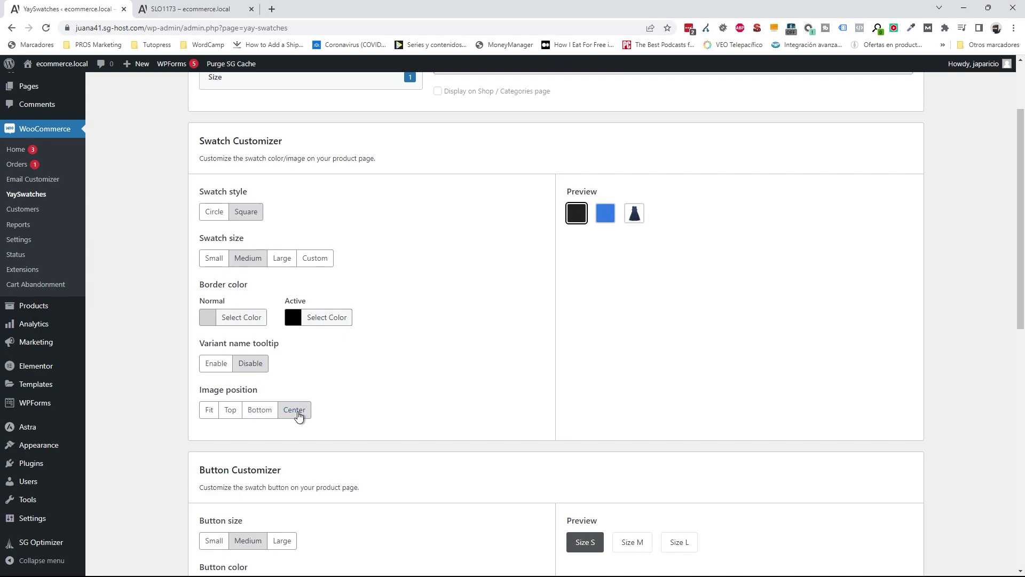
pyautogui.click(210, 413)
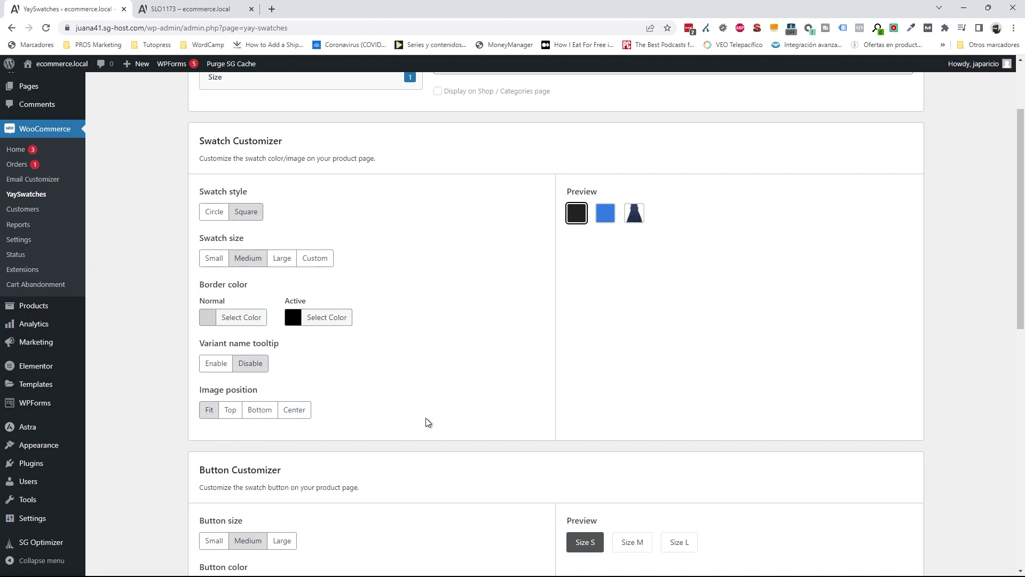
pyautogui.scroll(-4, 849, 373)
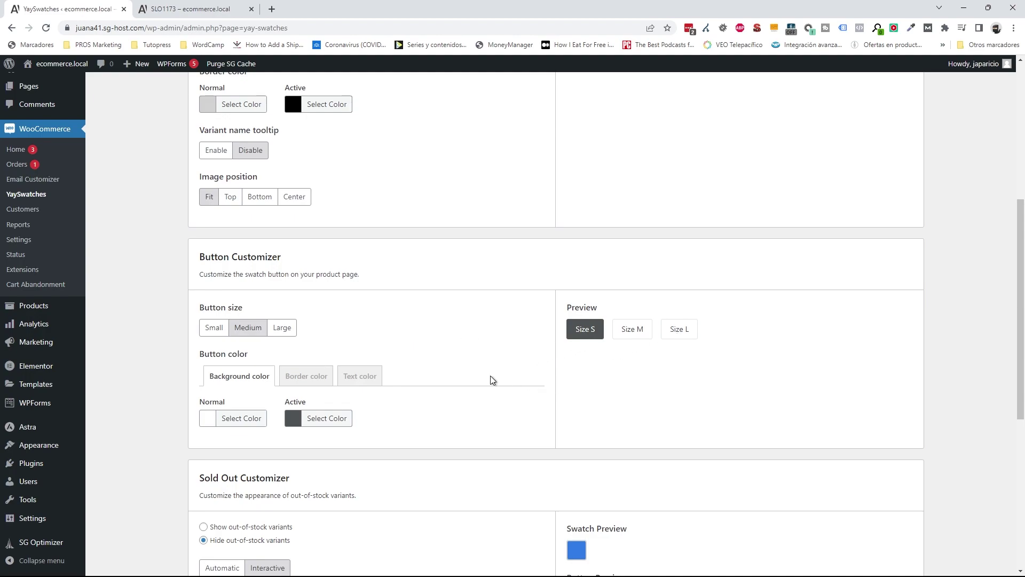
# Step: Preview small buttons in Button Customizer, then return them to medium size
pyautogui.click(212, 327)
pyautogui.click(246, 328)
pyautogui.scroll(-2, 567, 394)
pyautogui.scroll(-2, 567, 394)
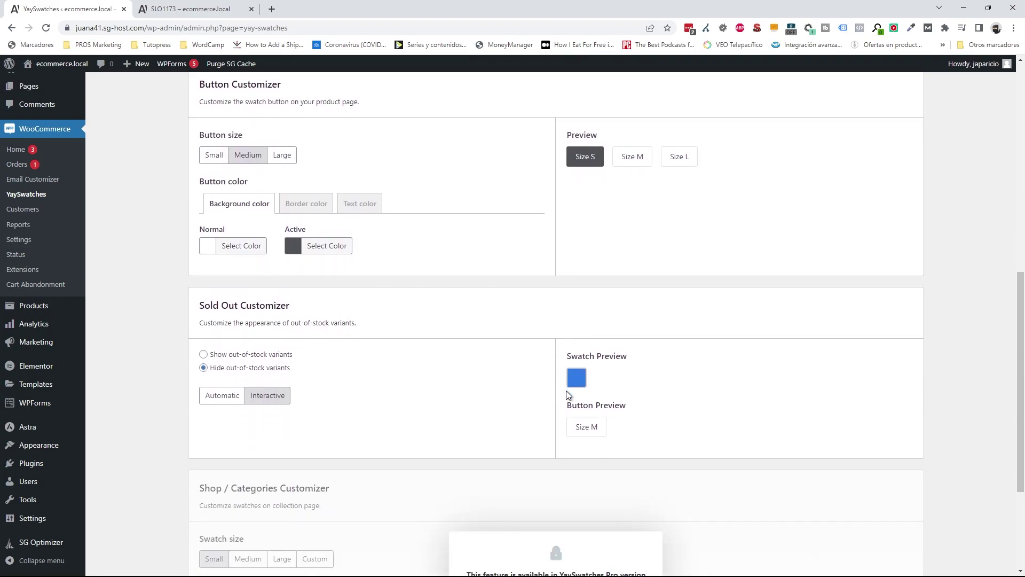
pyautogui.scroll(-1, 565, 391)
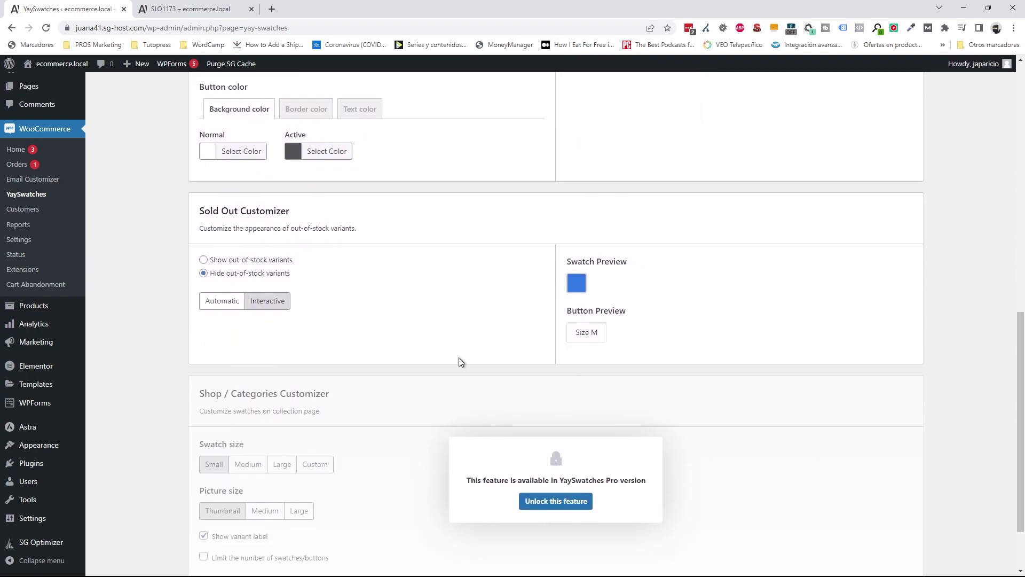
pyautogui.moveTo(264, 260); pyautogui.dragTo(260, 260)
# Step: Show out-of-stock variants with the Cross style and save the settings
pyautogui.click(202, 260)
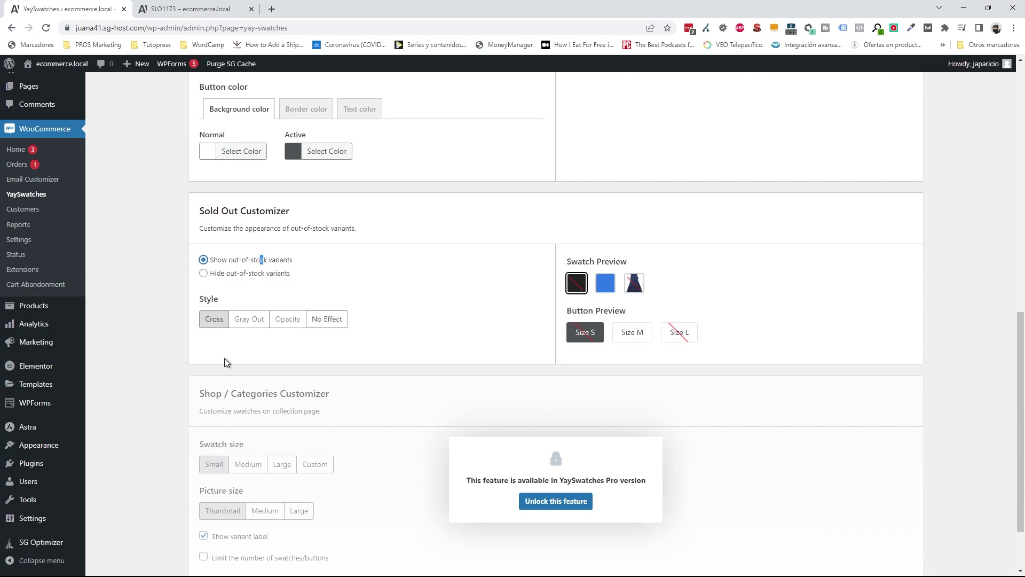
pyautogui.click(332, 323)
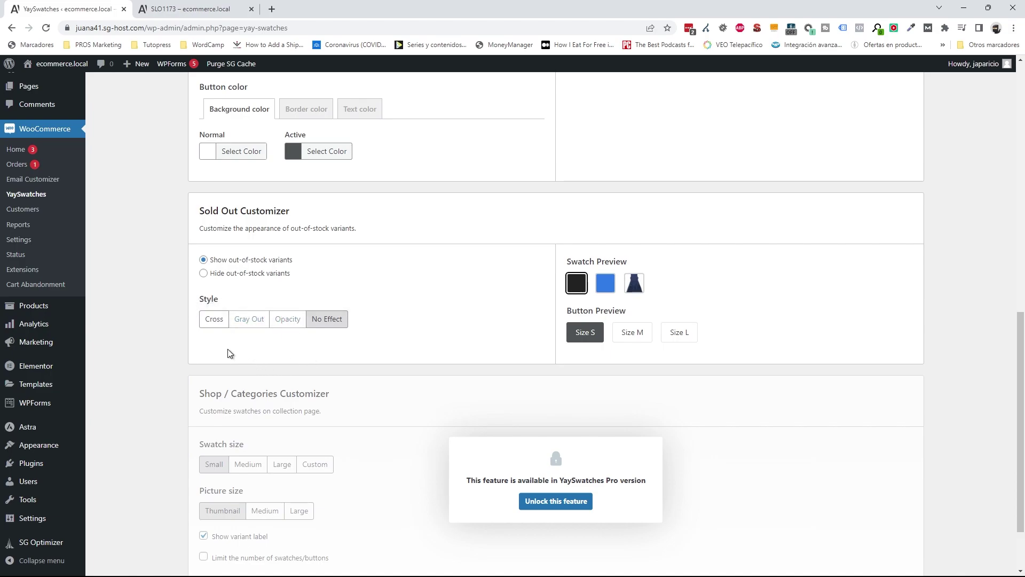
pyautogui.click(213, 325)
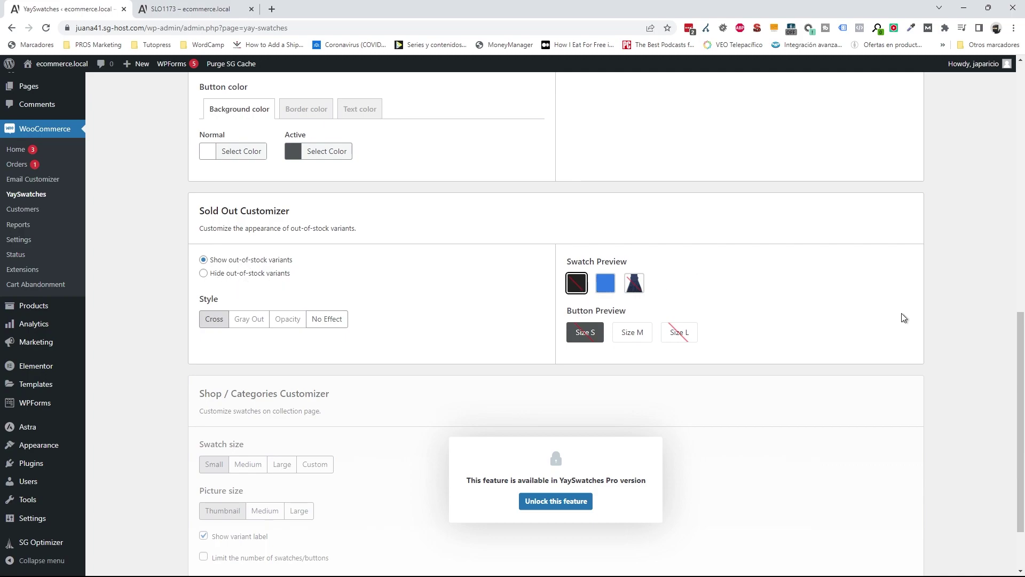
pyautogui.scroll(-2, 814, 303)
pyautogui.click(219, 522)
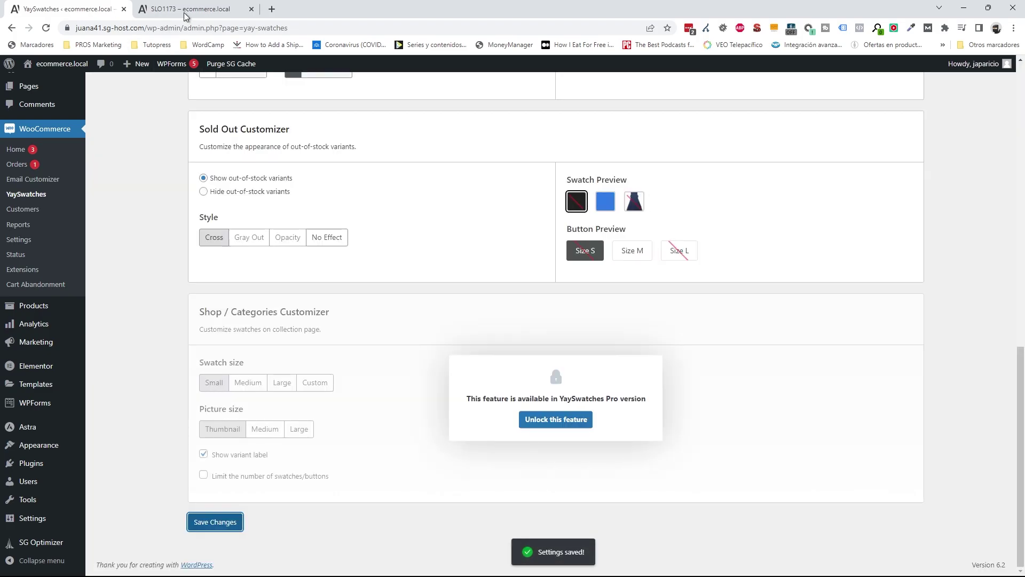
# Step: On the SLO1173 product page, try sizes 39 and 40 and the Brown colour
pyautogui.click(187, 12)
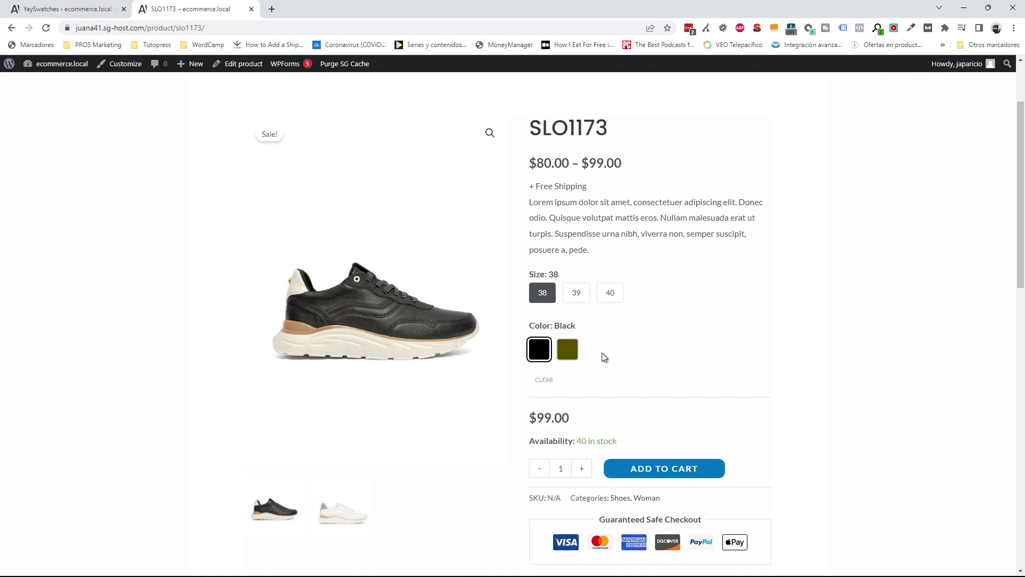
pyautogui.click(574, 297)
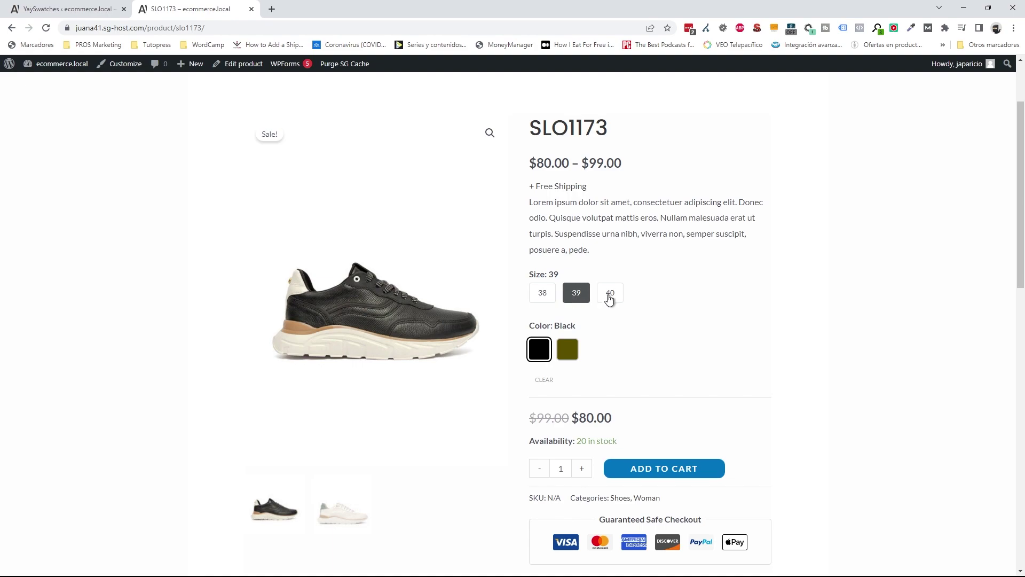
pyautogui.click(619, 298)
pyautogui.click(569, 351)
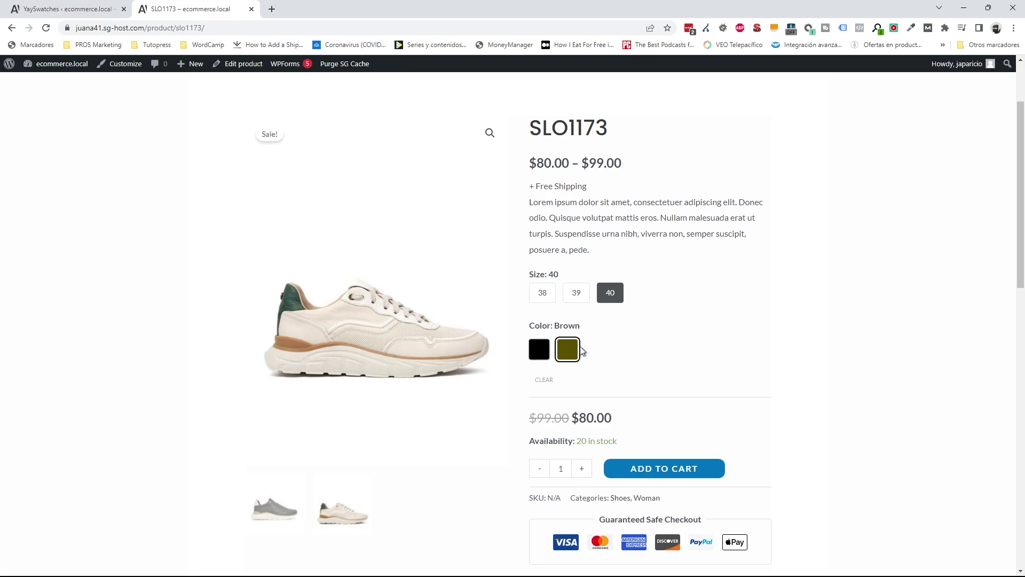
pyautogui.click(80, 4)
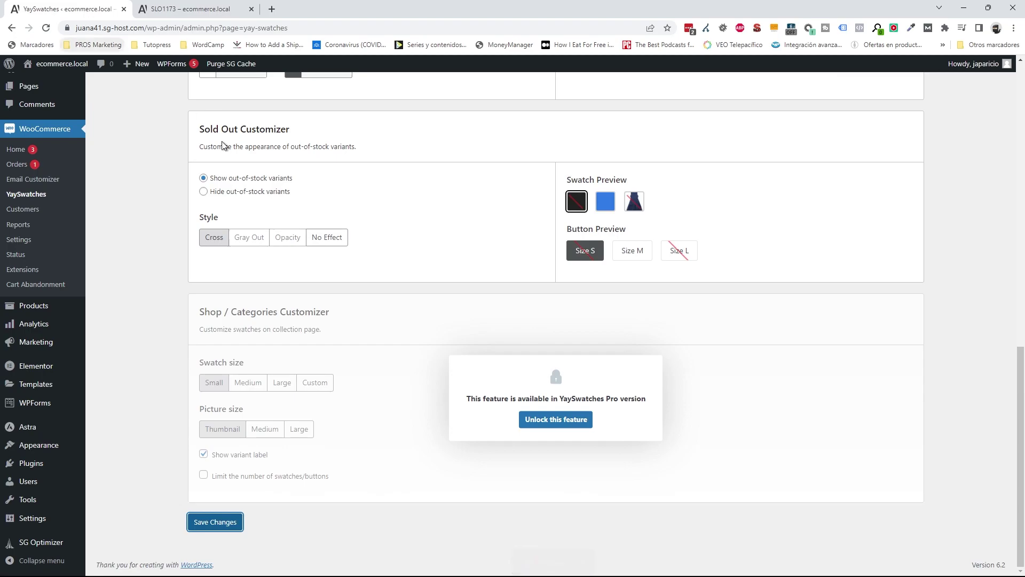
# Step: Change Color's swatch type to Automated Variant Image Swatches and save the settings
pyautogui.scroll(10, 568, 402)
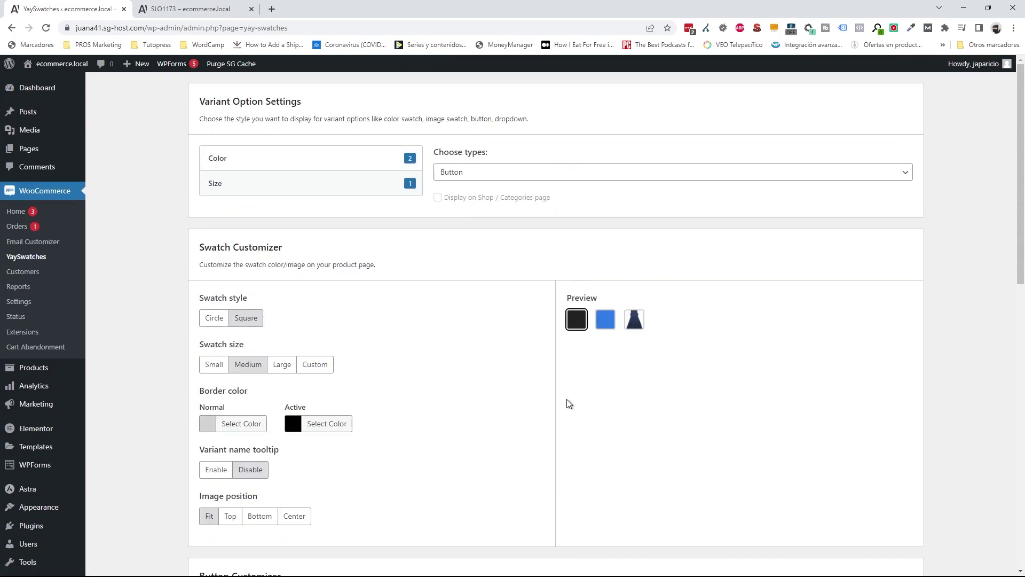
pyautogui.click(264, 163)
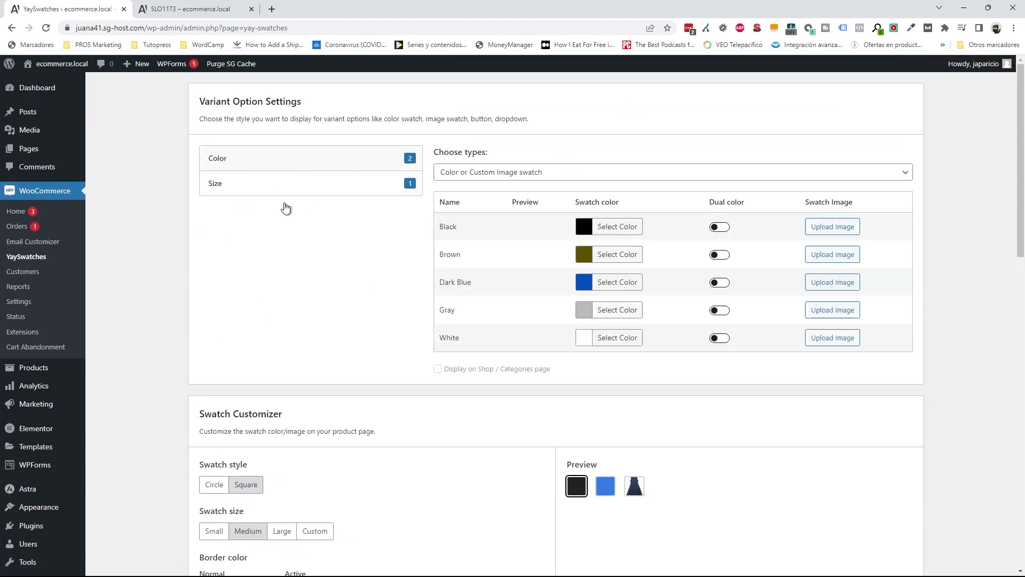
pyautogui.click(499, 173)
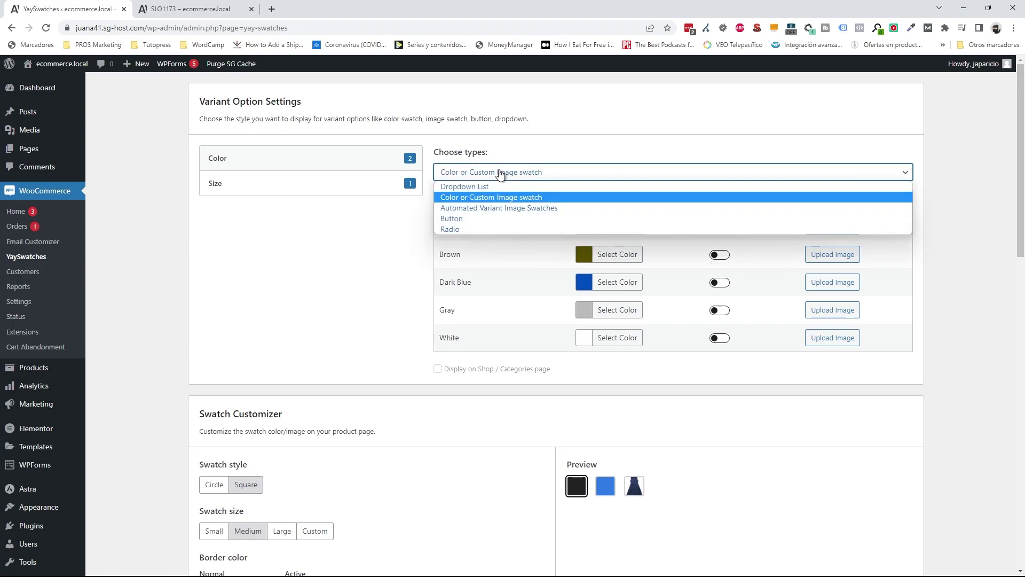
pyautogui.click(495, 208)
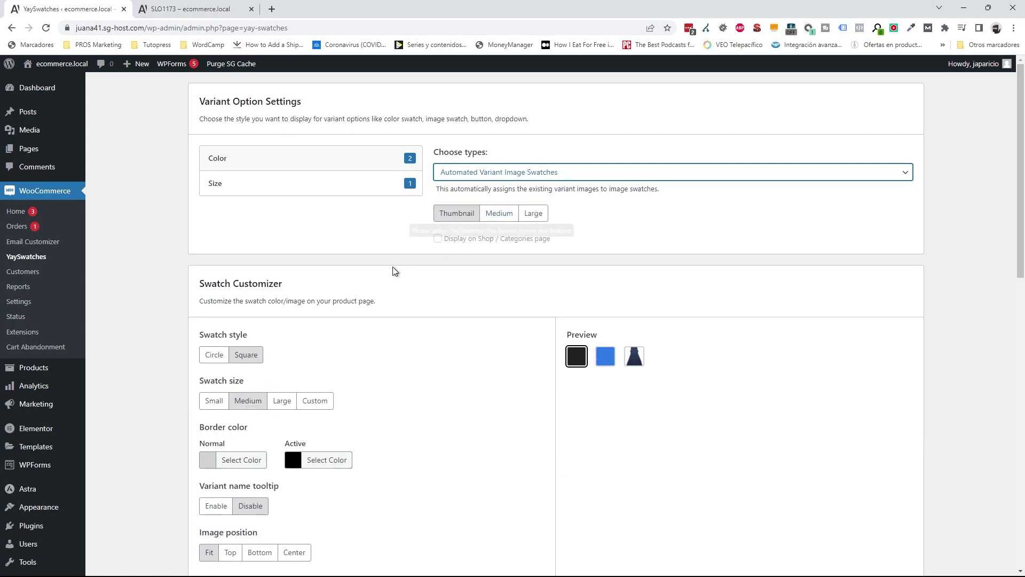
pyautogui.scroll(-6, 185, 300)
pyautogui.scroll(4, 184, 300)
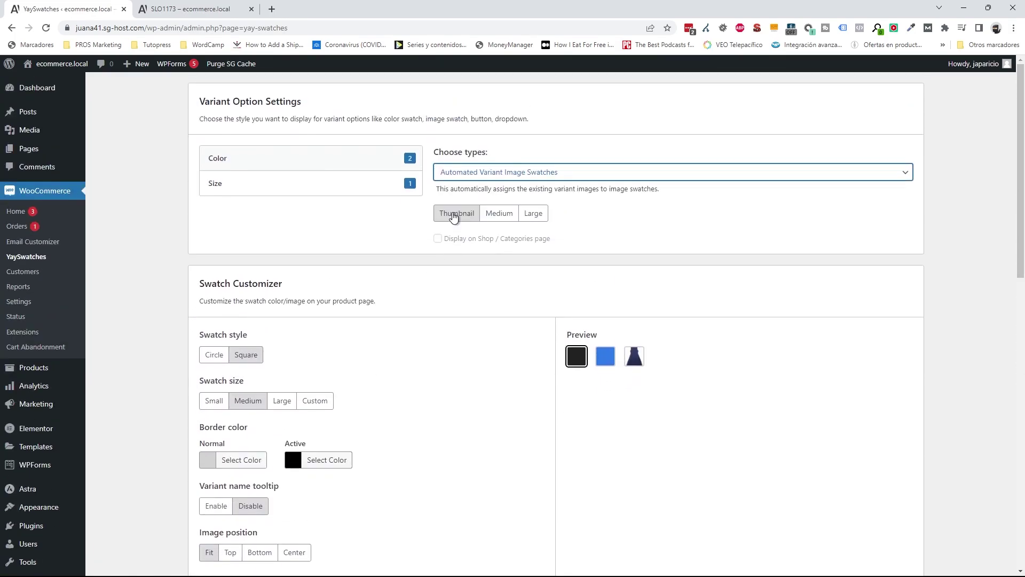
pyautogui.scroll(-12, 152, 303)
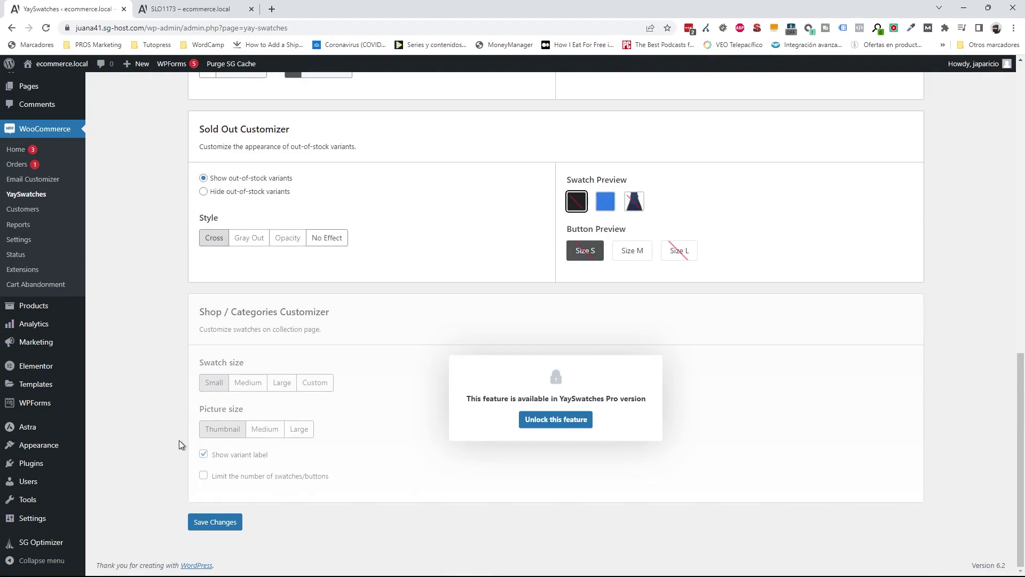
pyautogui.click(215, 522)
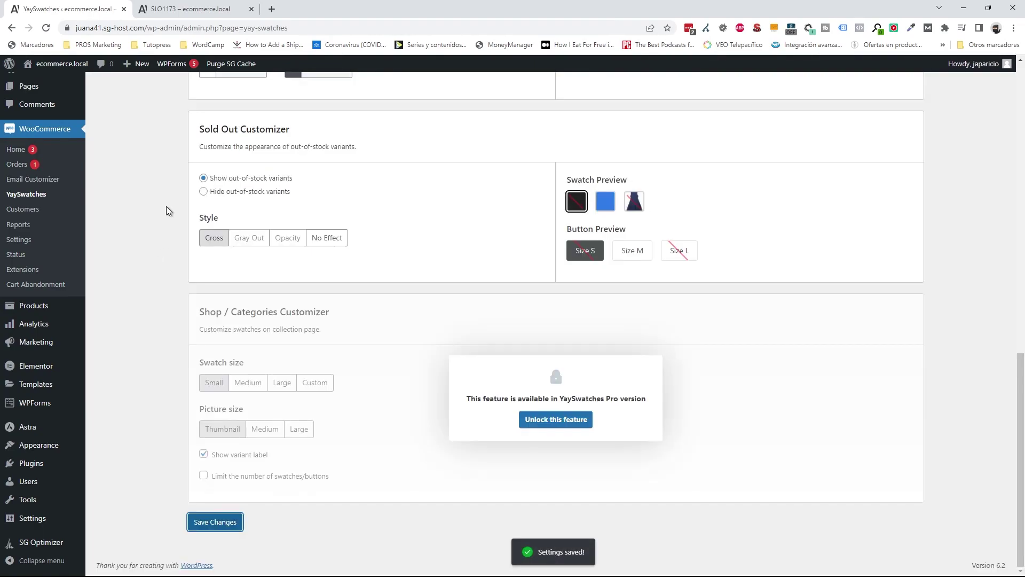
pyautogui.click(182, 4)
# Step: Reload SLO1173 and compare the white, black and Brown shoe image swatches, ending on Brown
pyautogui.press('F5')
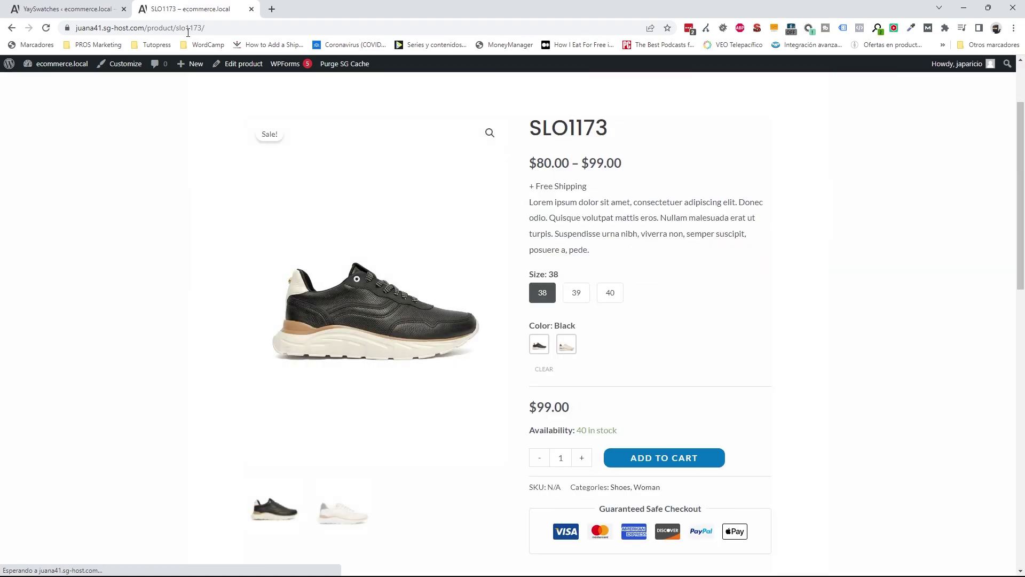
pyautogui.click(568, 348)
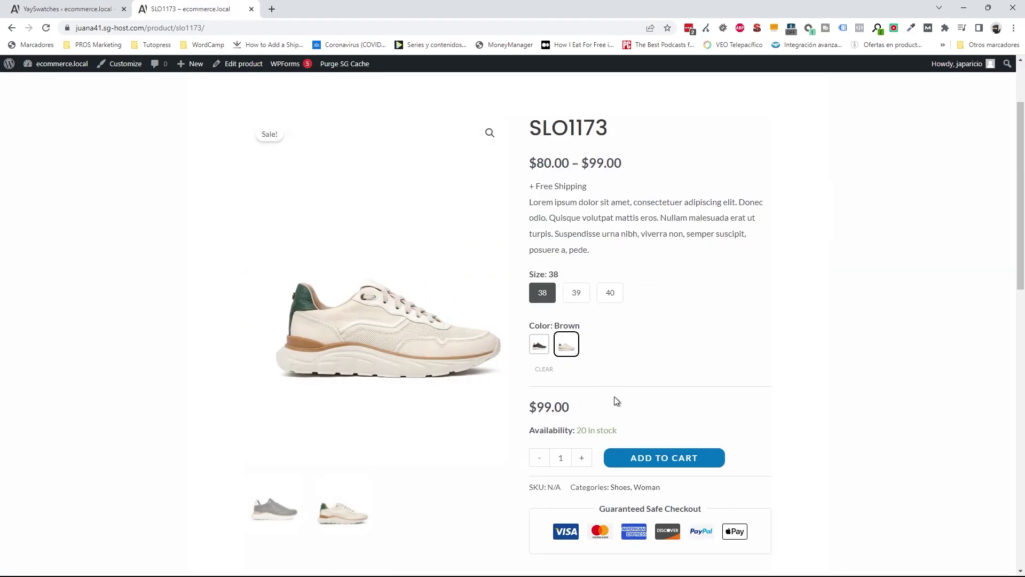
pyautogui.click(538, 346)
pyautogui.click(565, 348)
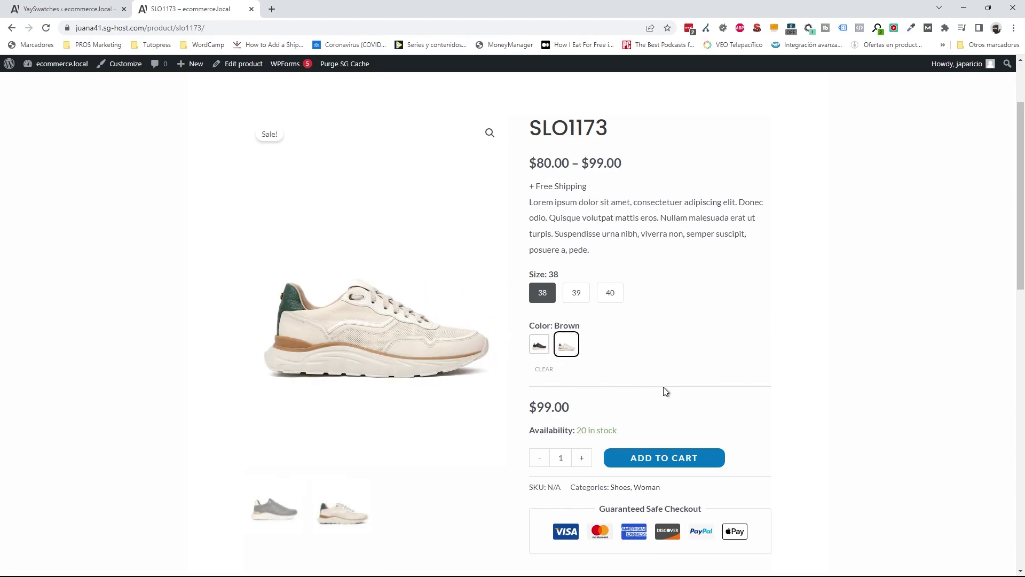
pyautogui.click(539, 345)
pyautogui.click(564, 347)
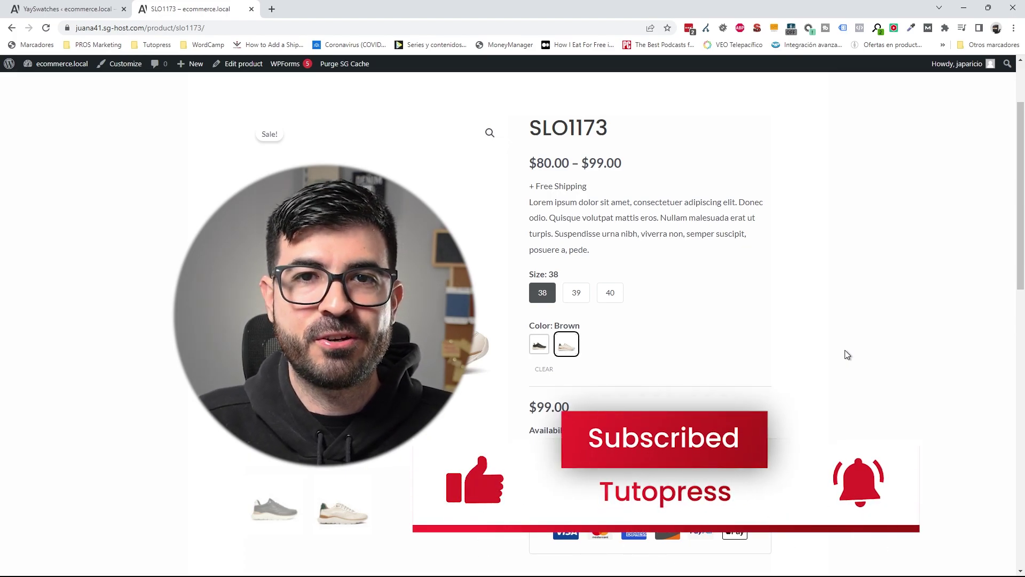
pyautogui.scroll(2, 844, 353)
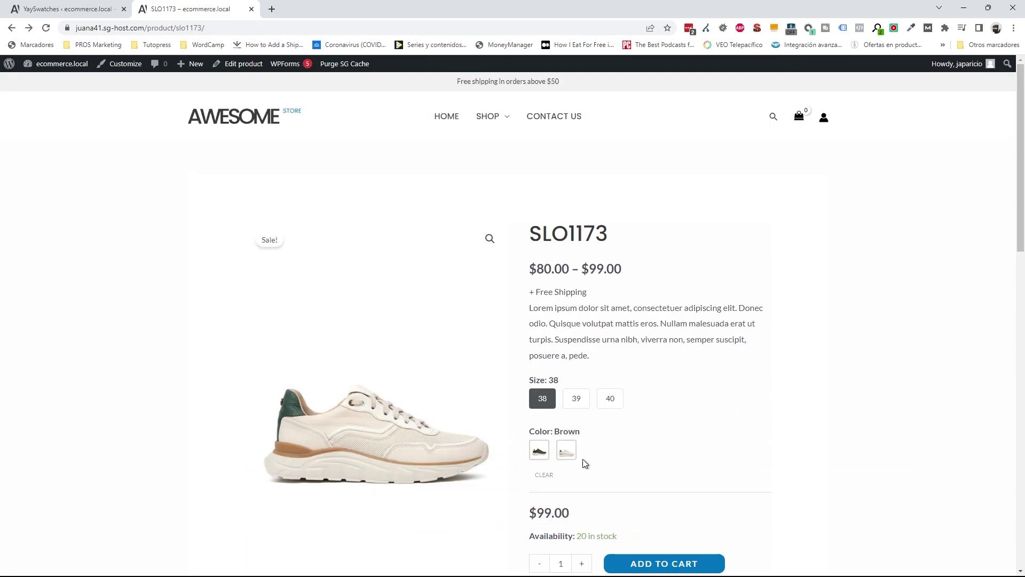
# Step: View the shop listing, then return to the YaySwatches settings tab
pyautogui.click(487, 118)
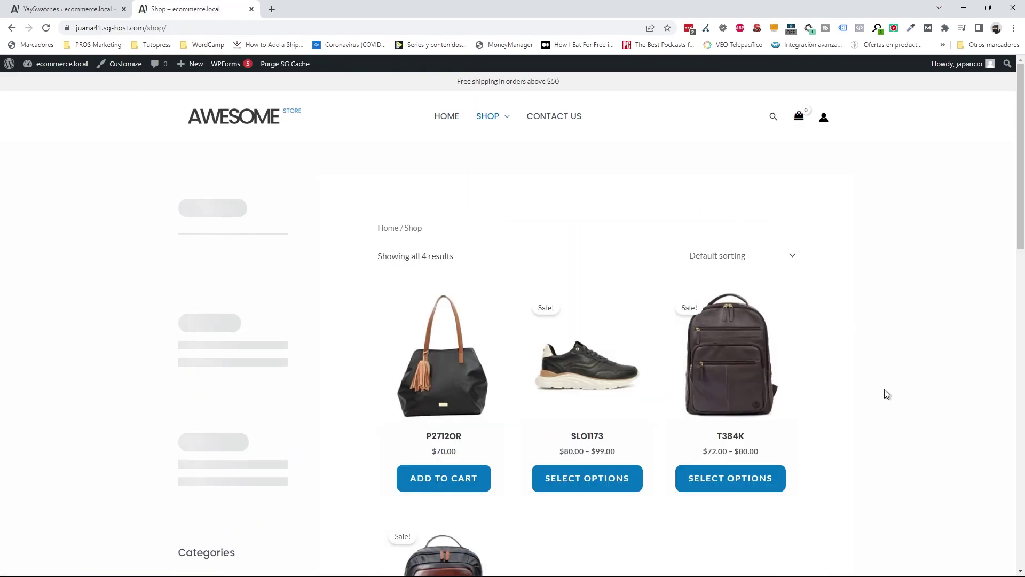
pyautogui.hotkey('ctrl', '1')
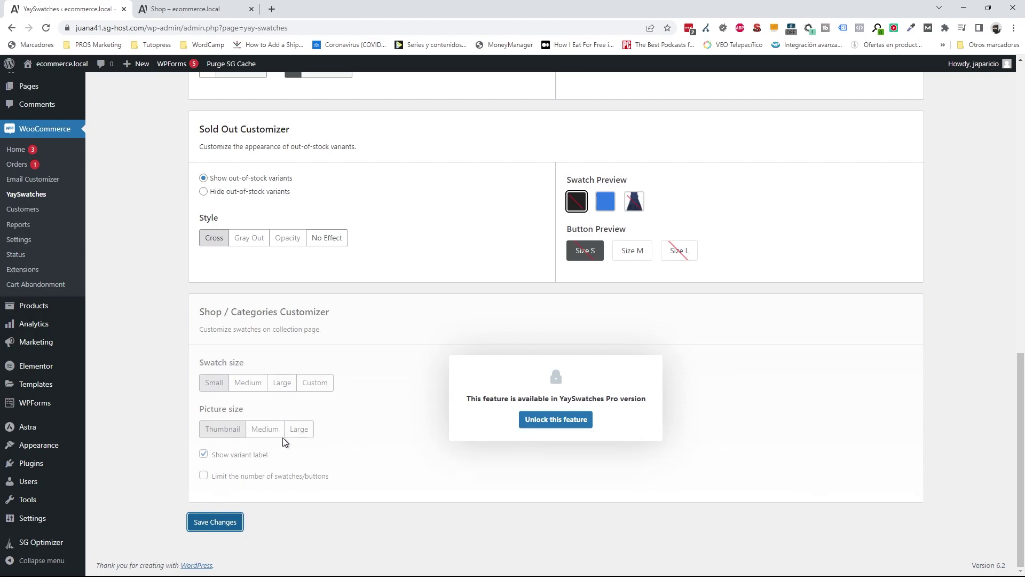
# Step: Upload, install and activate YaySwatches Pro from yayswatches-pro-1.6.3.zip
pyautogui.moveTo(31, 463)
pyautogui.click(118, 482)
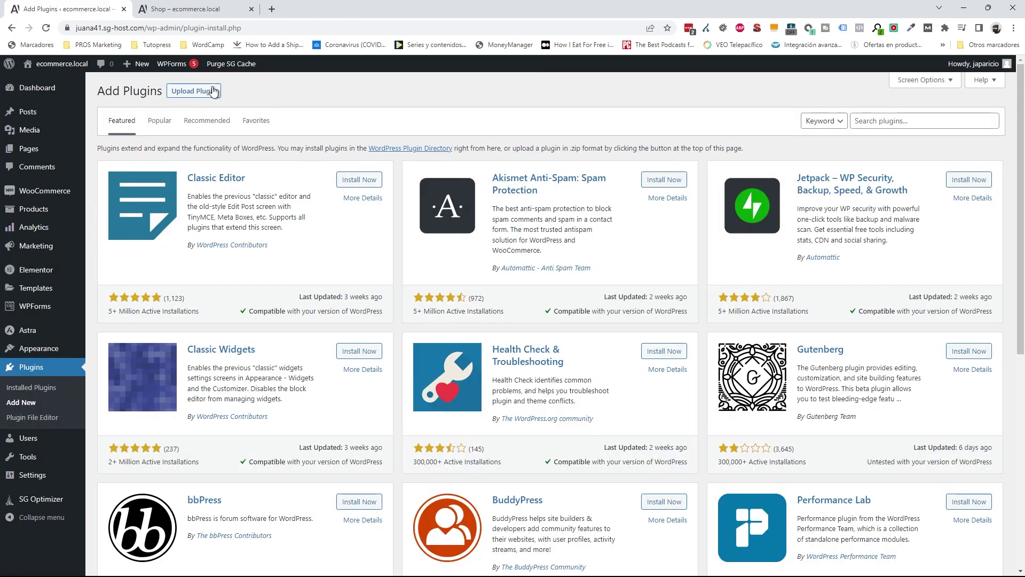
pyautogui.click(212, 92)
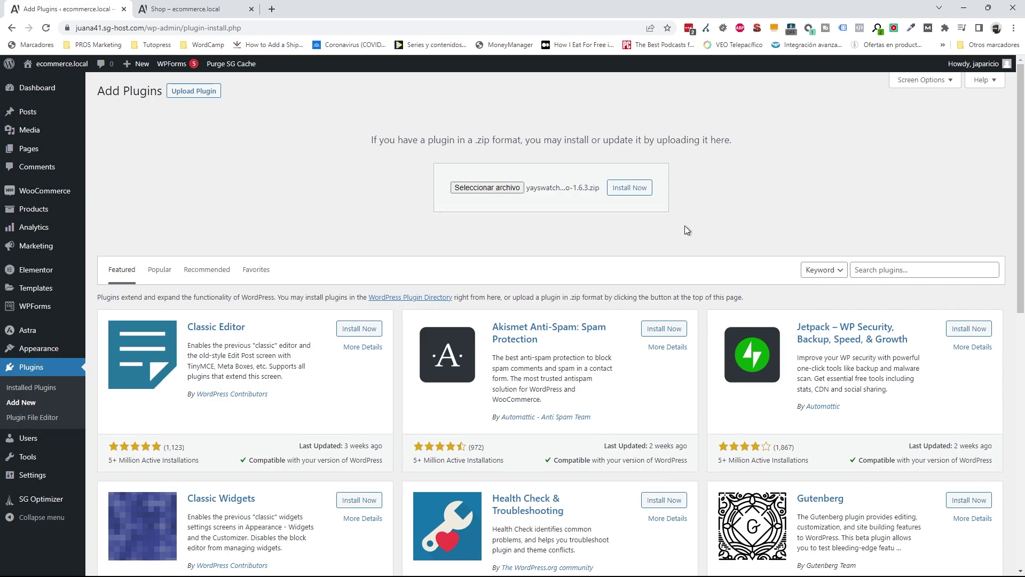
pyautogui.click(631, 189)
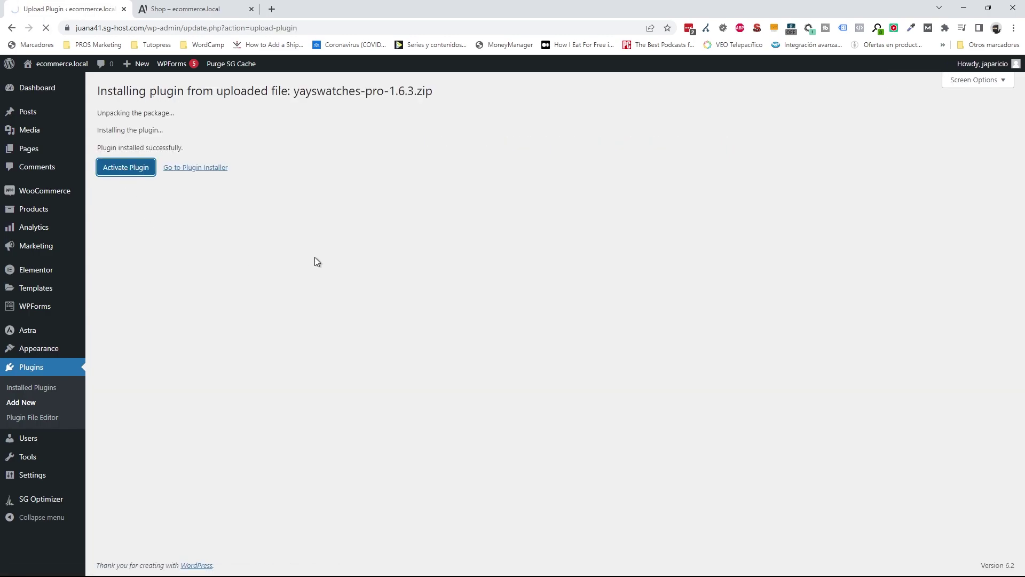
pyautogui.scroll(-5, 416, 331)
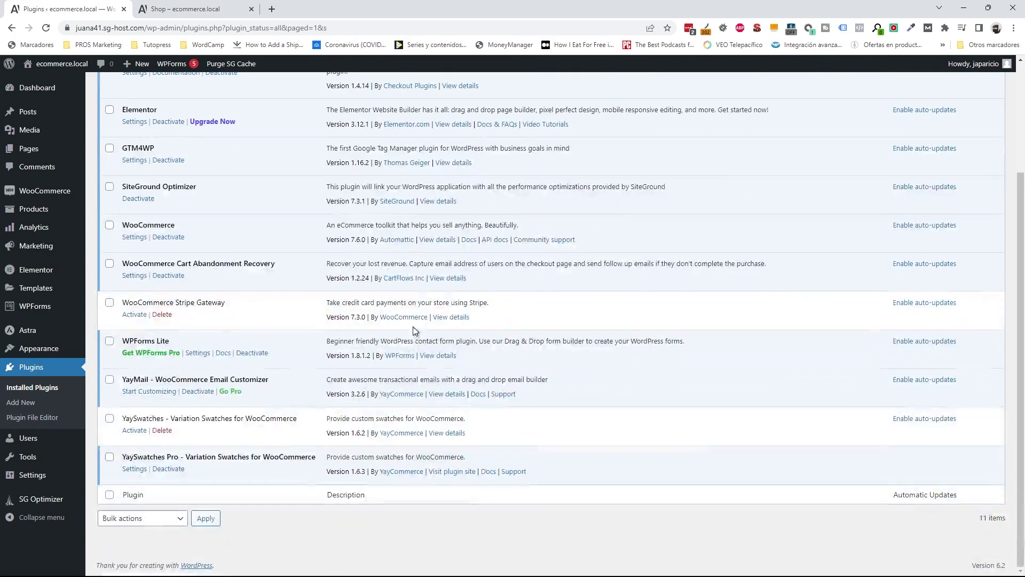
# Step: Delete the free YaySwatches plugin and open the YaySwatches Pro settings
pyautogui.click(162, 431)
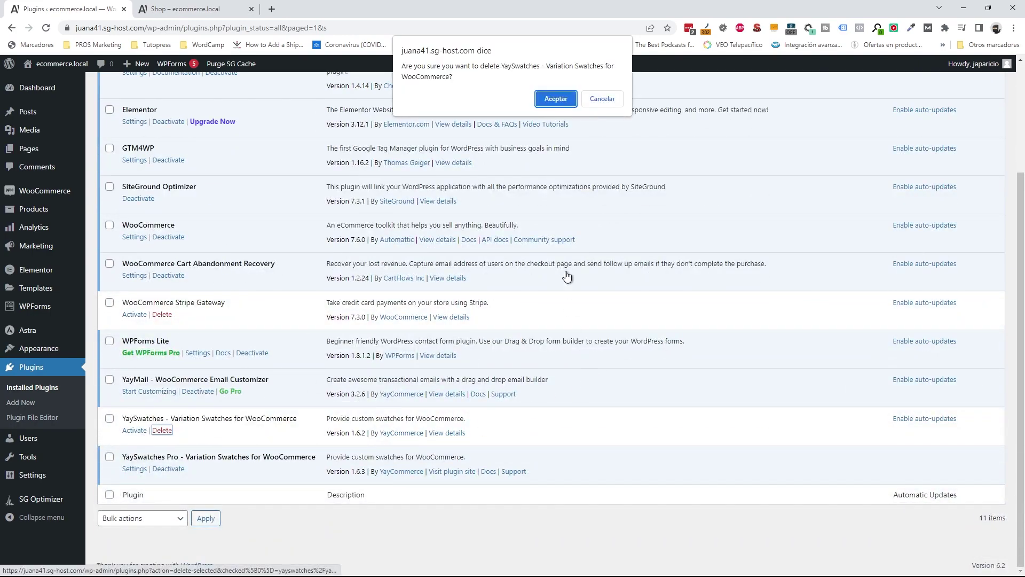
pyautogui.click(556, 99)
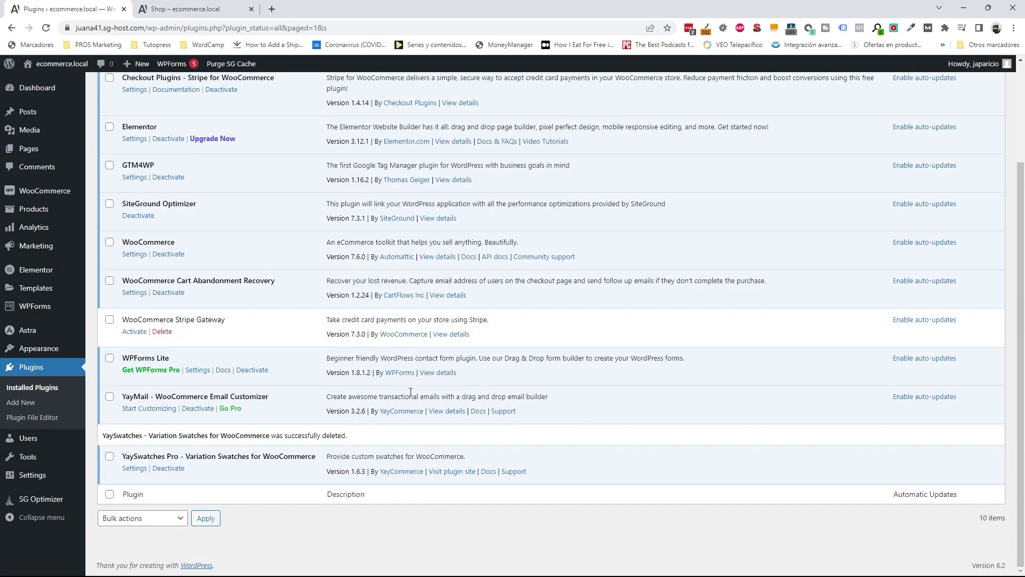
pyautogui.click(134, 468)
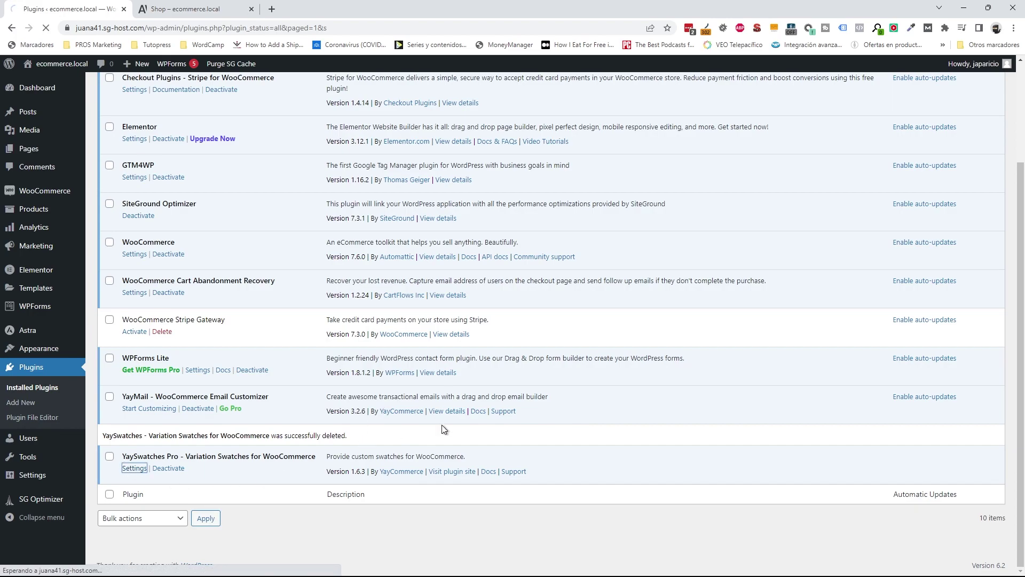
pyautogui.scroll(-10, 700, 383)
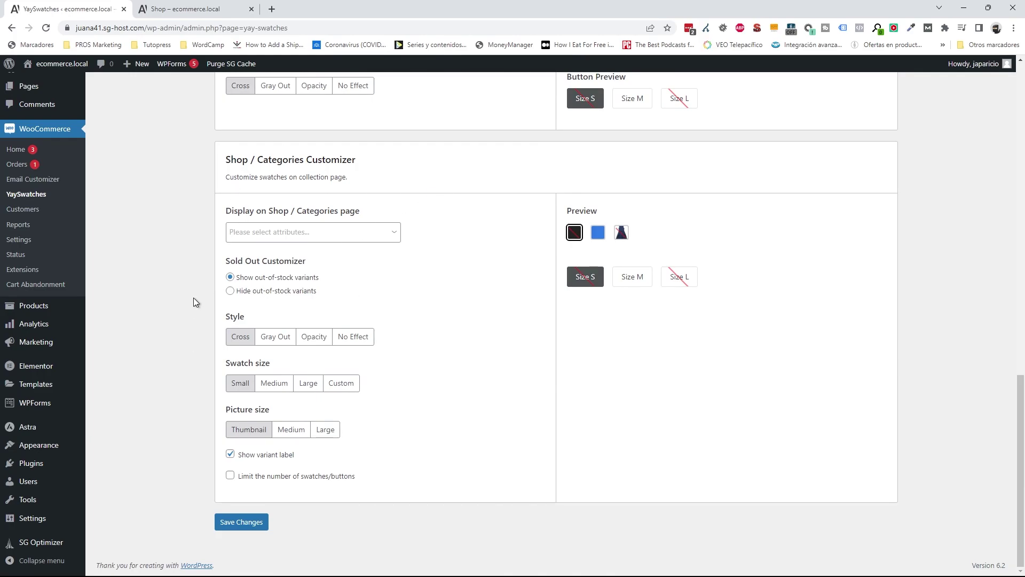
# Step: Add Color to the shop-page swatch attributes, hide out-of-stock variants, save, and open Shop
pyautogui.click(290, 233)
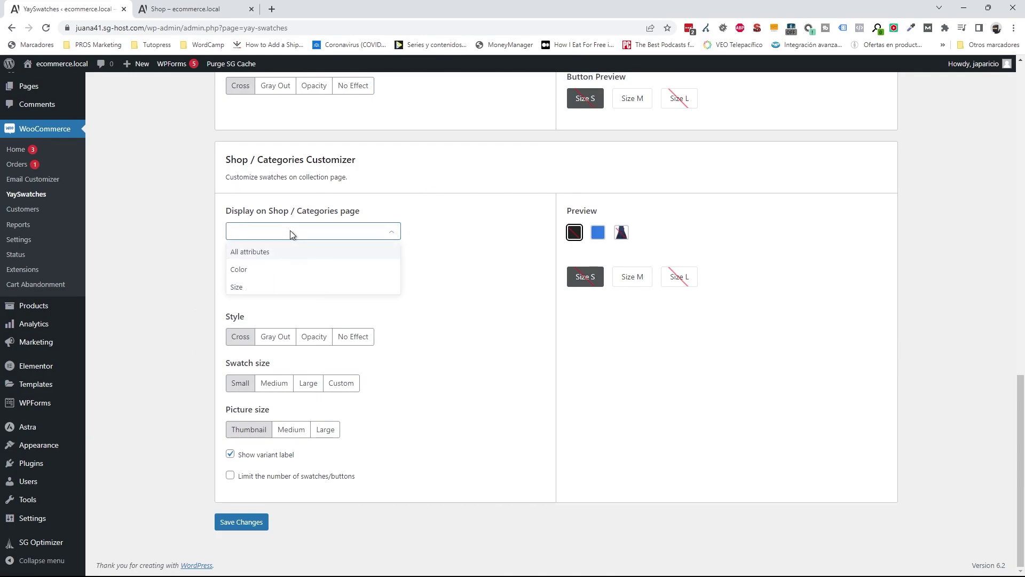
pyautogui.click(262, 271)
pyautogui.click(188, 291)
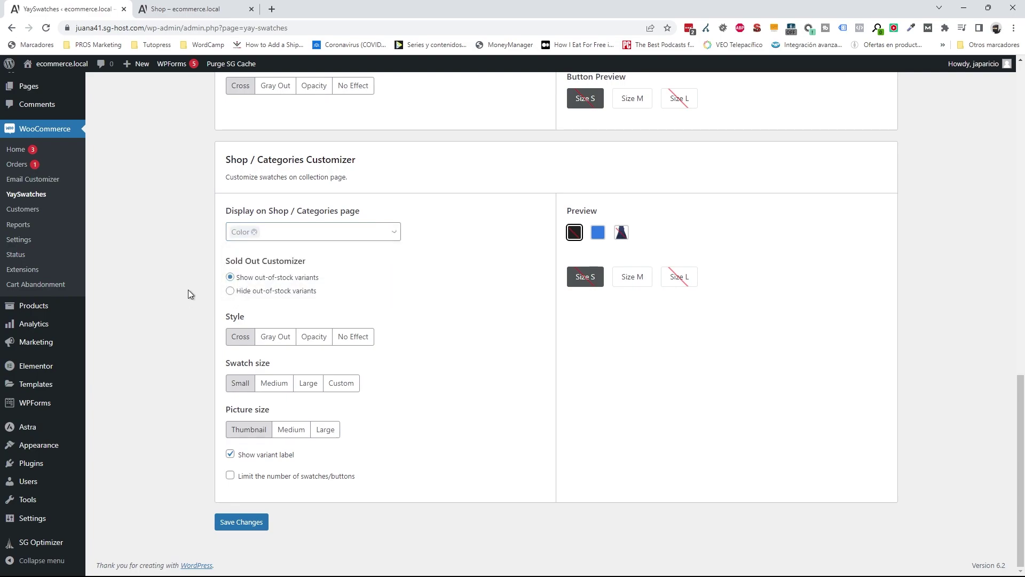
pyautogui.click(249, 291)
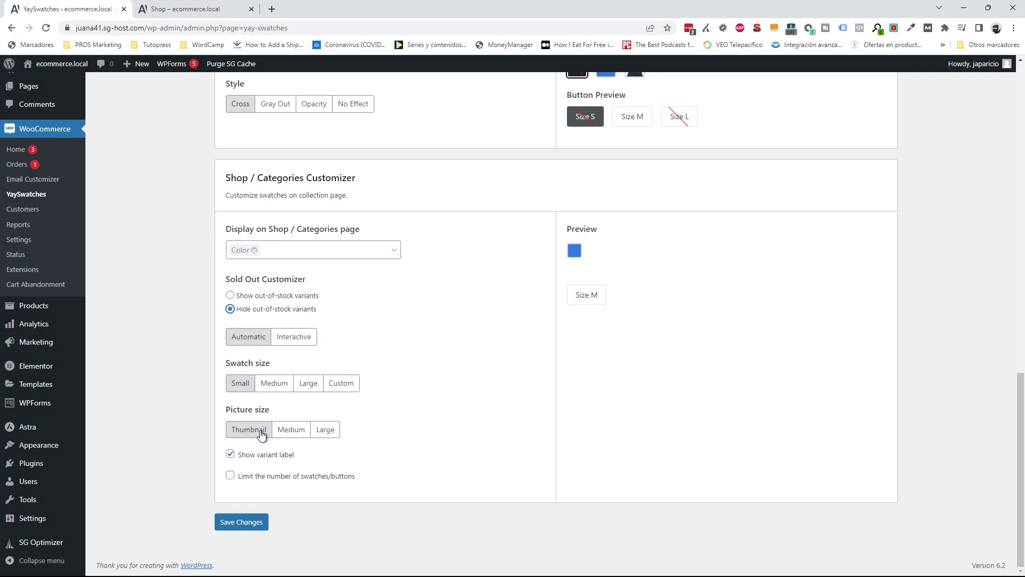
pyautogui.click(244, 522)
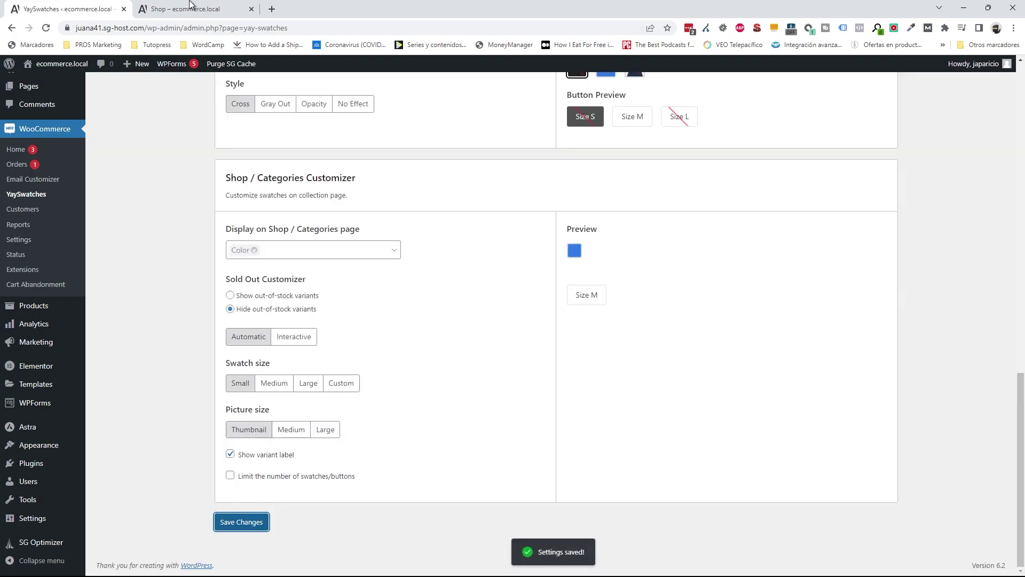
pyautogui.click(190, 6)
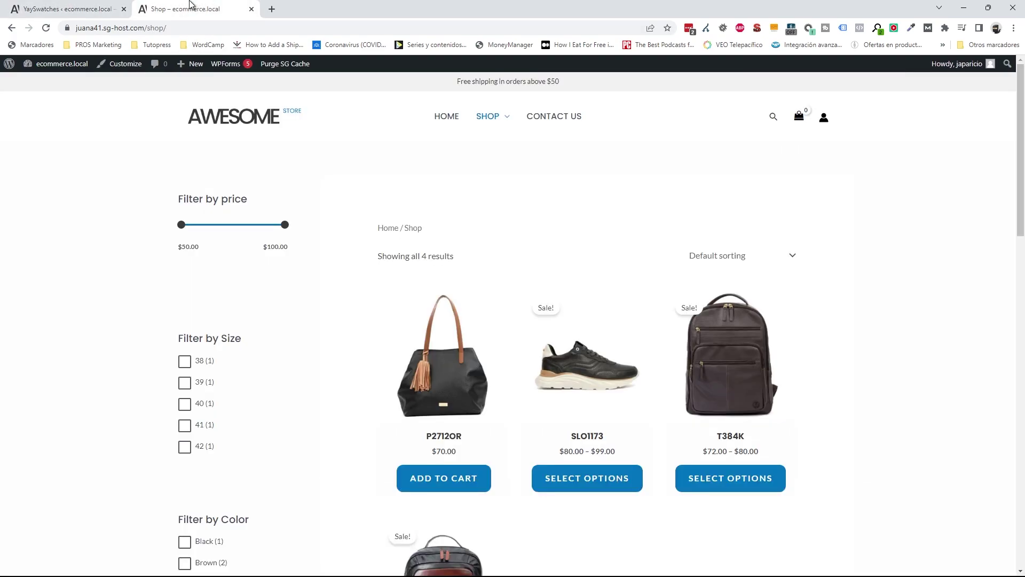
# Step: Reload the shop and try the white and black SLO1173 colour swatches
pyautogui.press('F5')
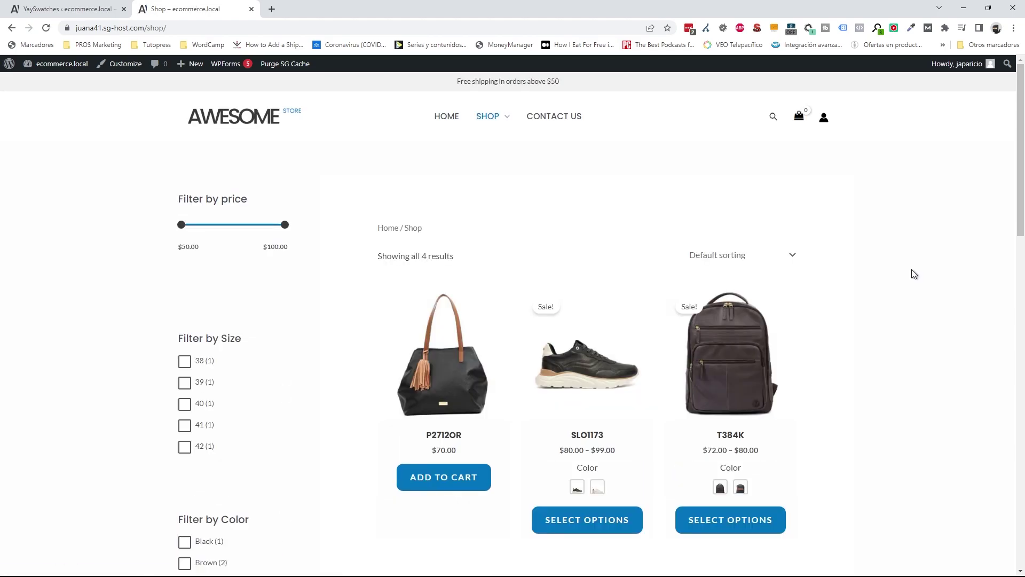
pyautogui.scroll(-1, 910, 272)
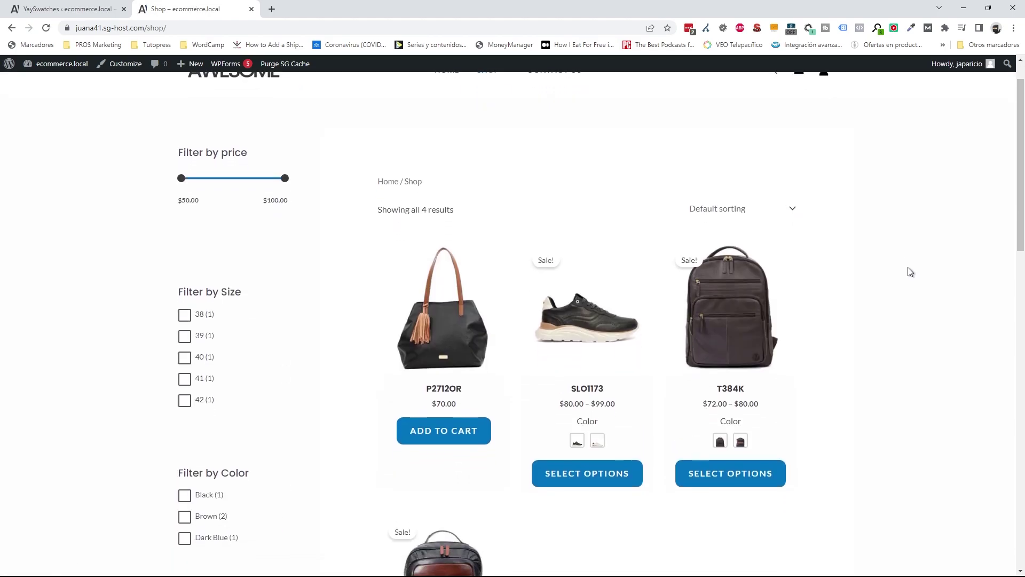
pyautogui.click(599, 435)
pyautogui.click(576, 448)
# Step: Toggle T384K between brown and dark blue, leaving it on Dark Blue ($72.00)
pyautogui.click(720, 433)
pyautogui.click(740, 449)
pyautogui.click(739, 453)
pyautogui.click(739, 453)
pyautogui.click(739, 453)
pyautogui.click(739, 453)
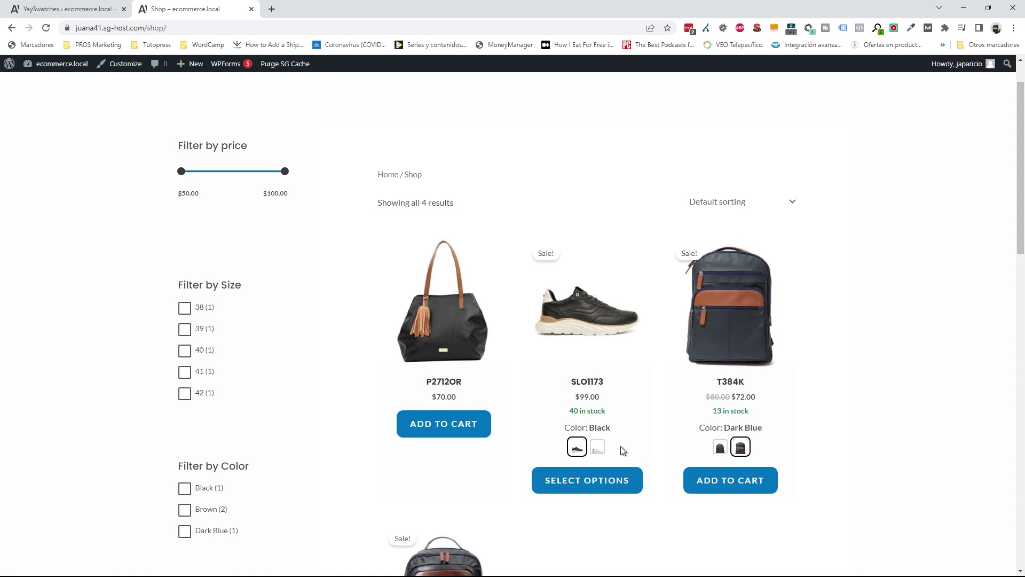
# Step: Set SLO1173 to Brown ($99.00) and return to the YaySwatches settings
pyautogui.click(598, 447)
pyautogui.moveTo(603, 431)
pyautogui.mouseDown()
pyautogui.moveTo(582, 432)
pyautogui.moveTo(597, 432)
pyautogui.mouseUp()
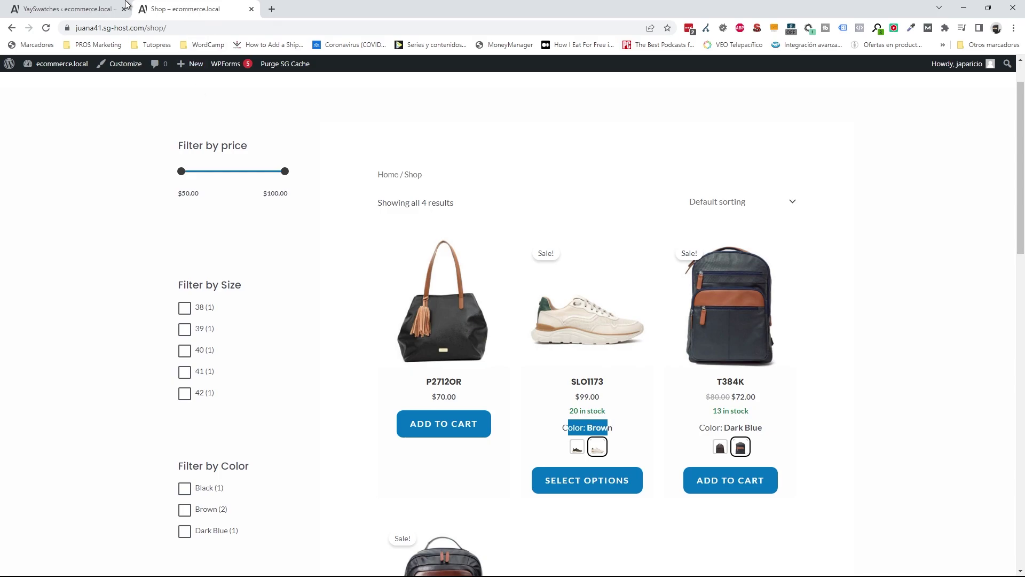
pyautogui.click(102, 8)
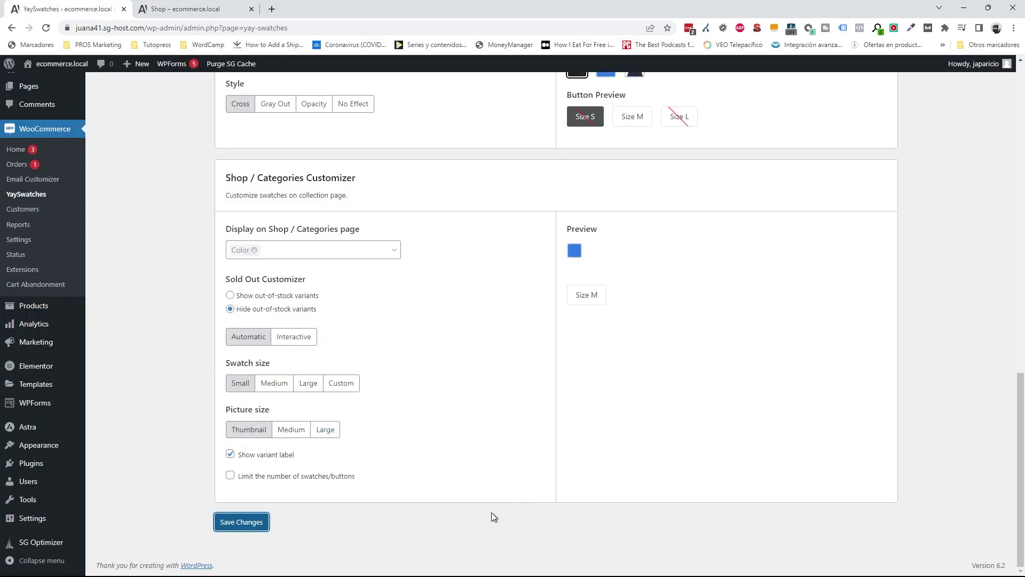
# Step: Disable Show variant label, save the settings, and reload the shop page
pyautogui.click(230, 454)
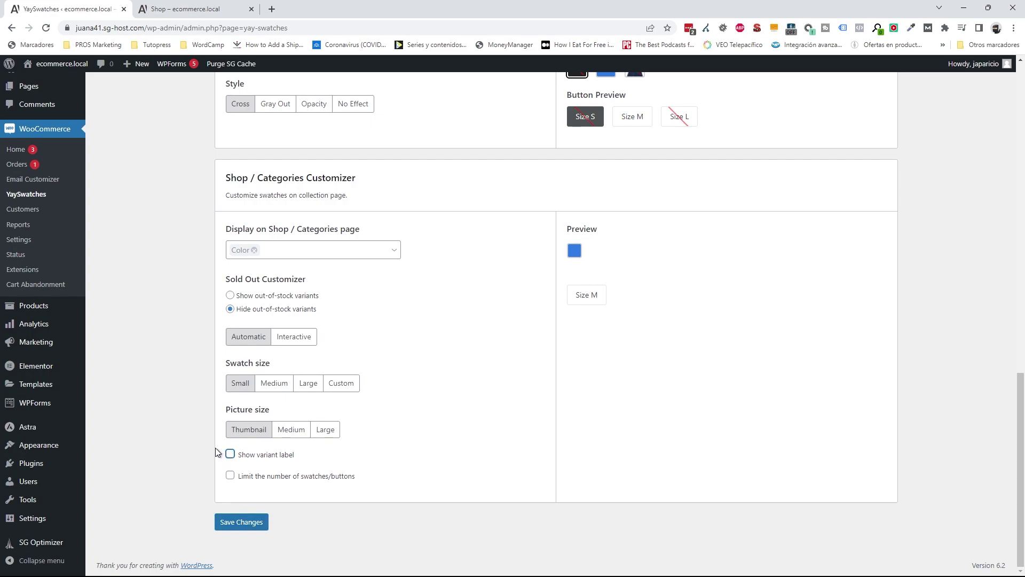
pyautogui.click(229, 526)
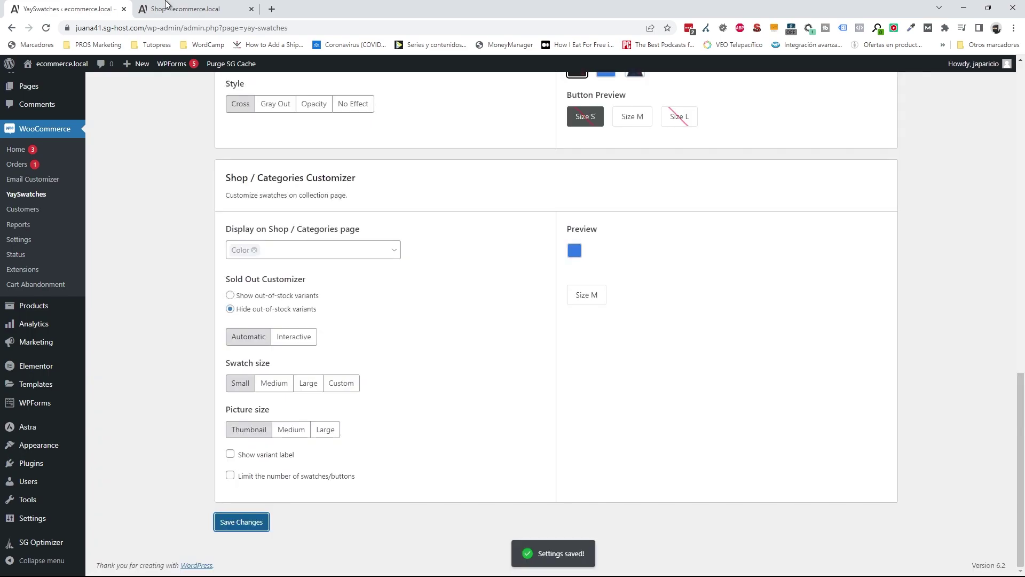
pyautogui.click(172, 6)
pyautogui.press('F5')
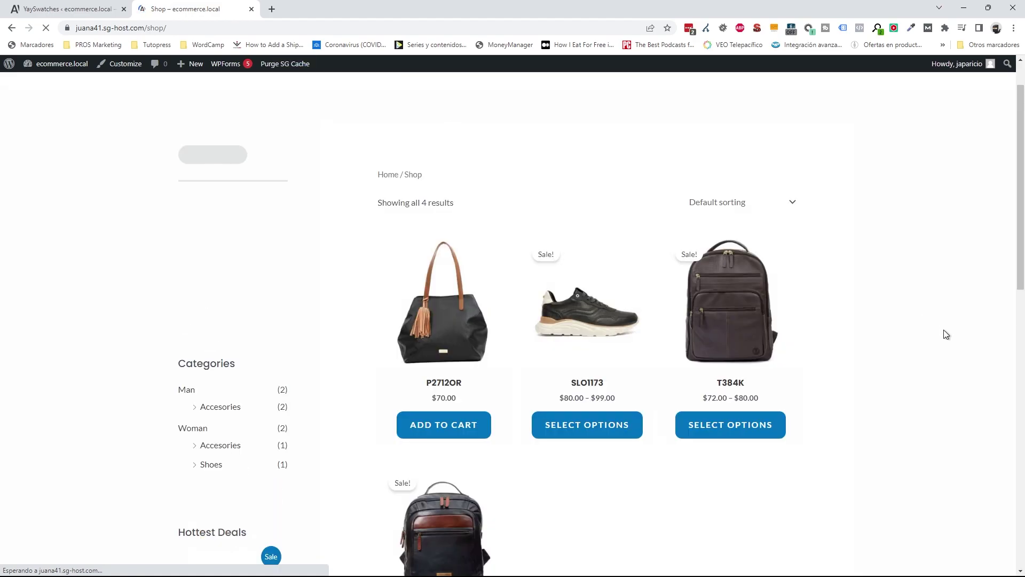
# Step: Try the SLO1173 and T384K swatches, then add the brown T384K ($80.00) to the cart
pyautogui.click(597, 415)
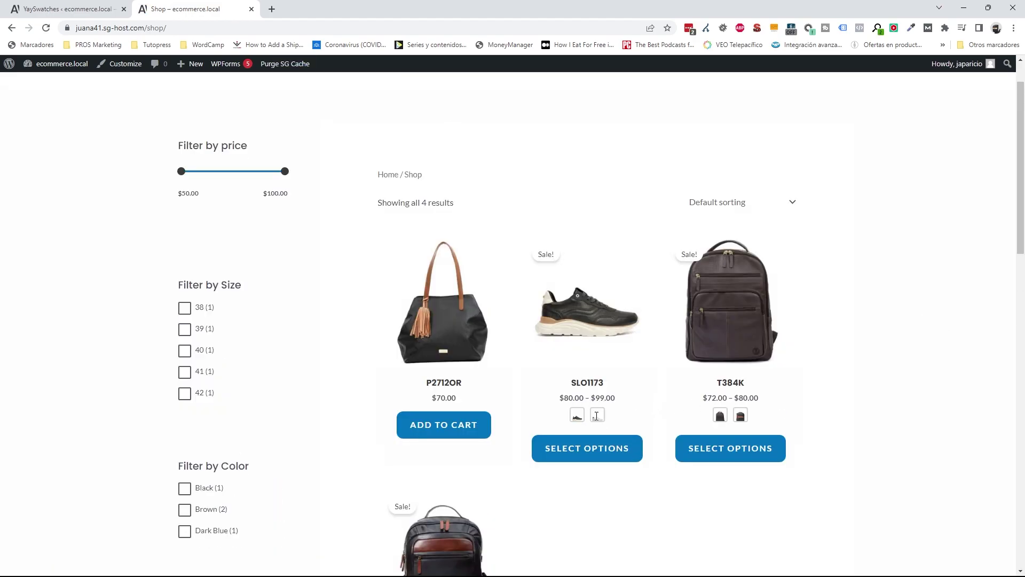
pyautogui.click(721, 415)
pyautogui.scroll(-2, 956, 336)
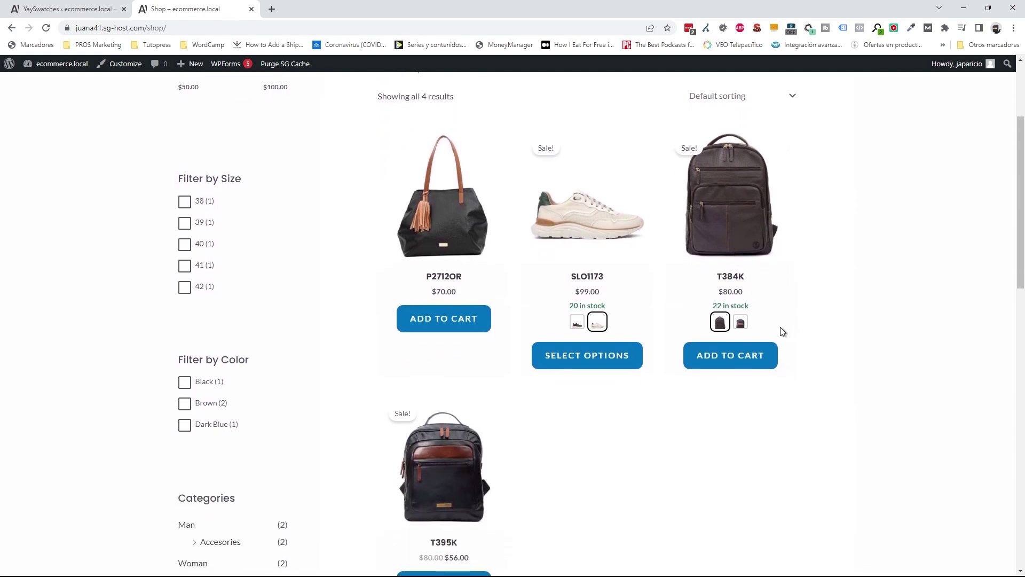
pyautogui.click(741, 326)
pyautogui.click(741, 327)
pyautogui.click(741, 327)
pyautogui.click(742, 327)
pyautogui.click(741, 328)
pyautogui.click(741, 327)
pyautogui.click(741, 368)
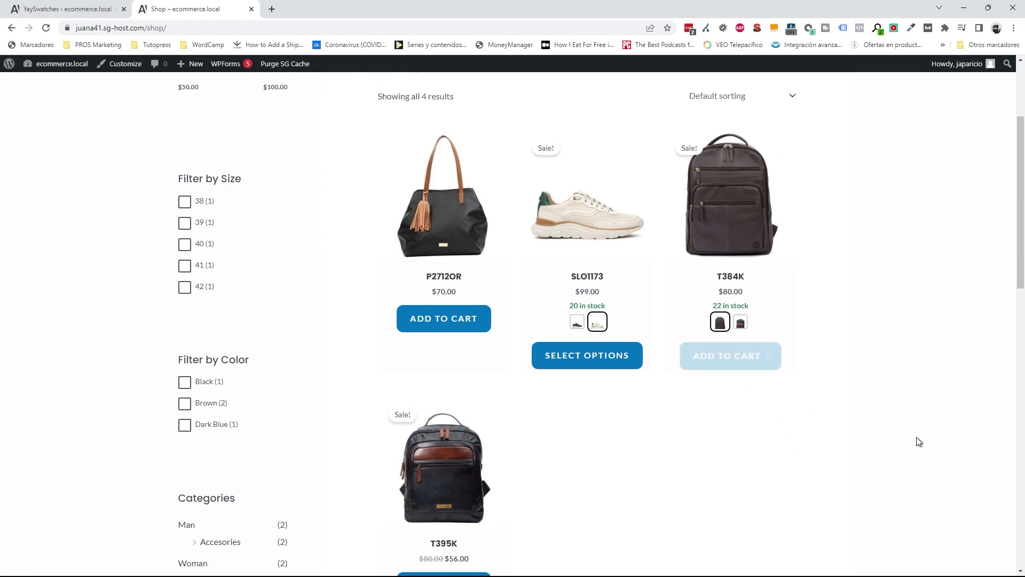